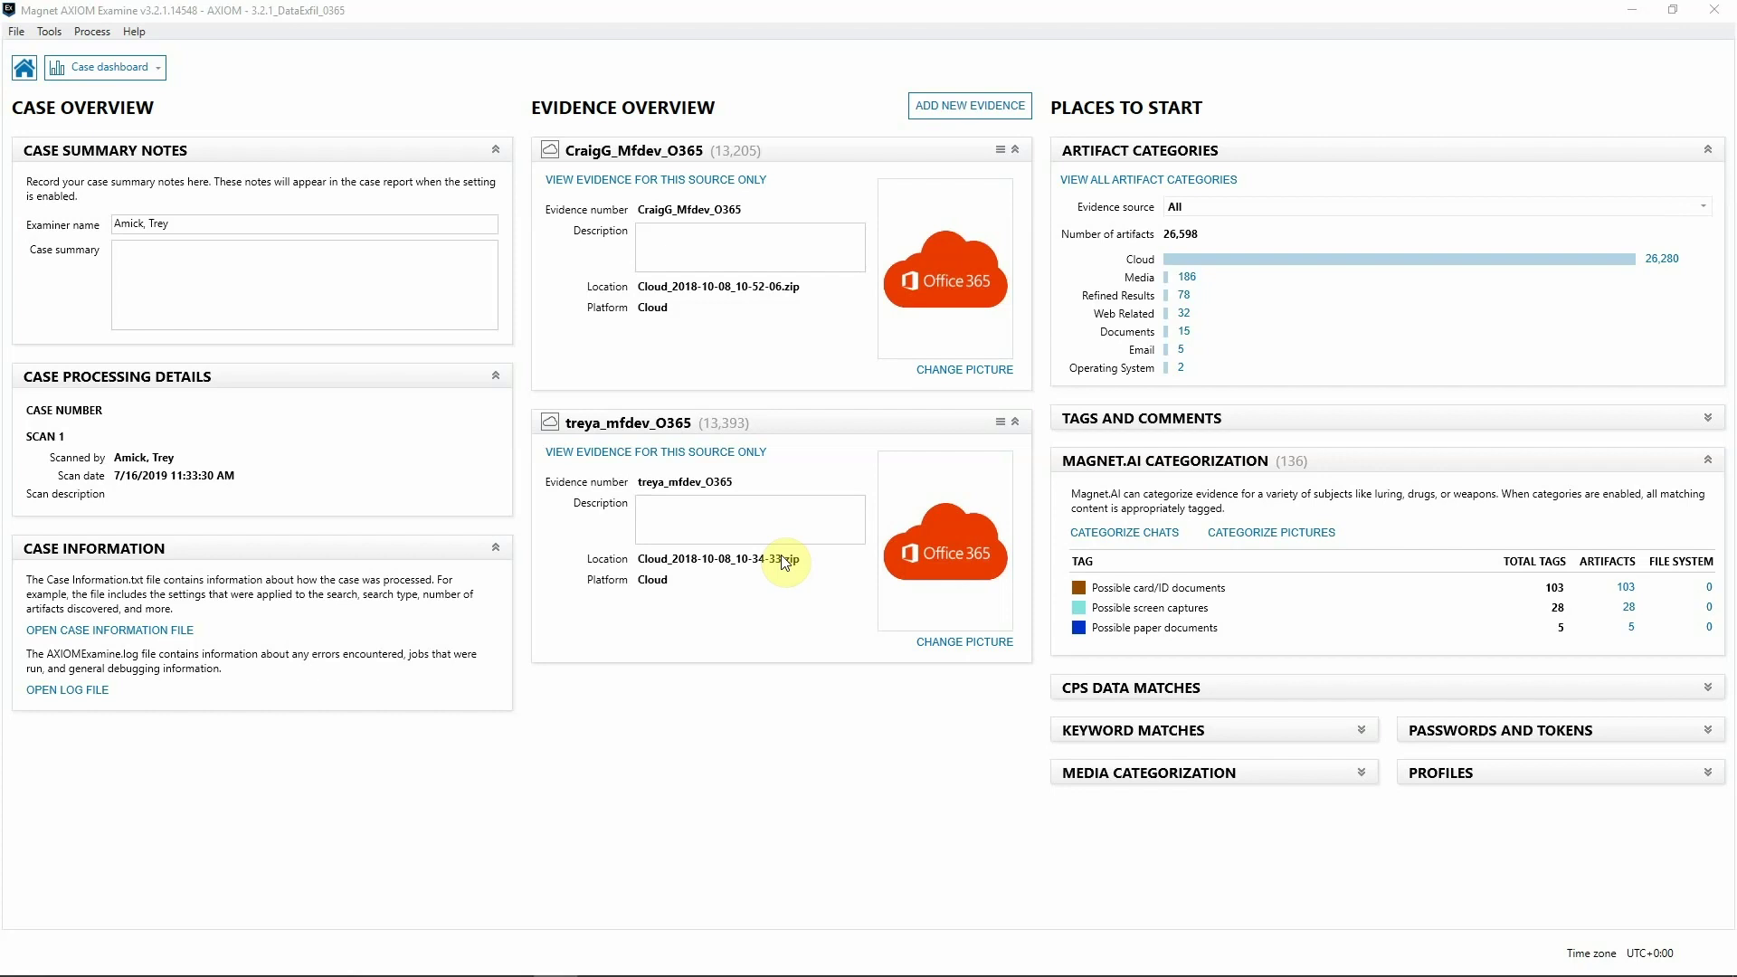
# Step: Switch the dashboard to File system, search 'employee', and preview Employee CC_SN Information.csv among 9 results
pyautogui.click(128, 75)
pyautogui.click(361, 348)
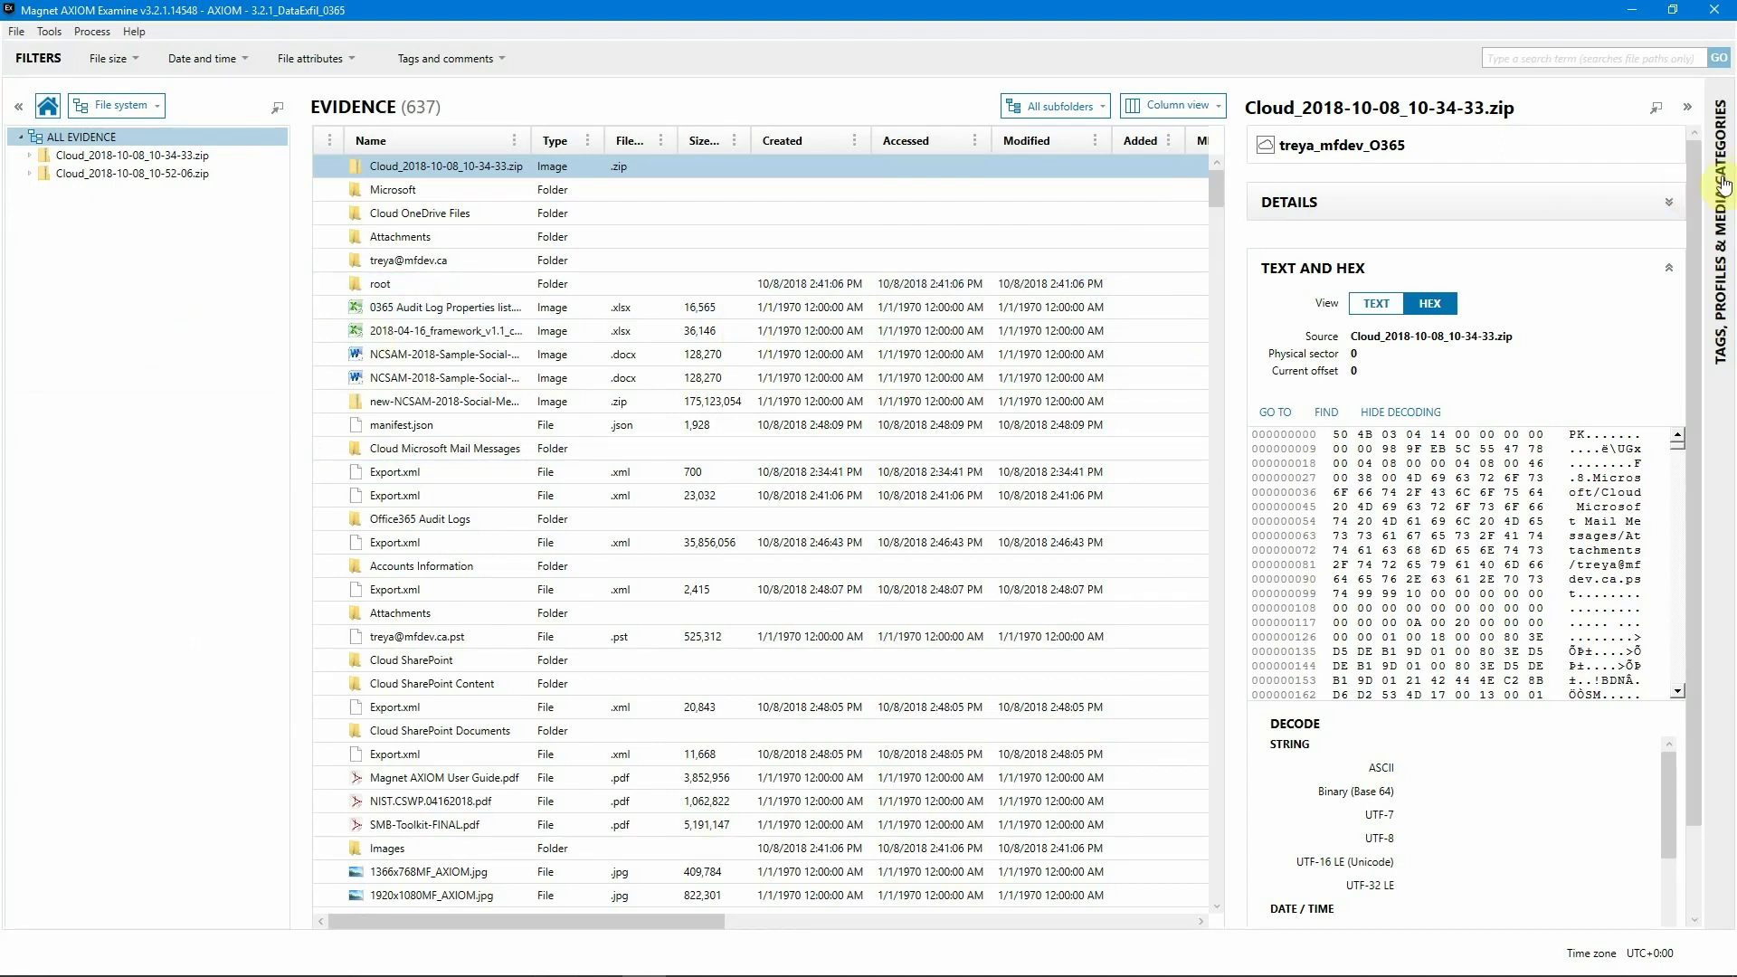
pyautogui.click(1577, 61)
pyautogui.write('employee')
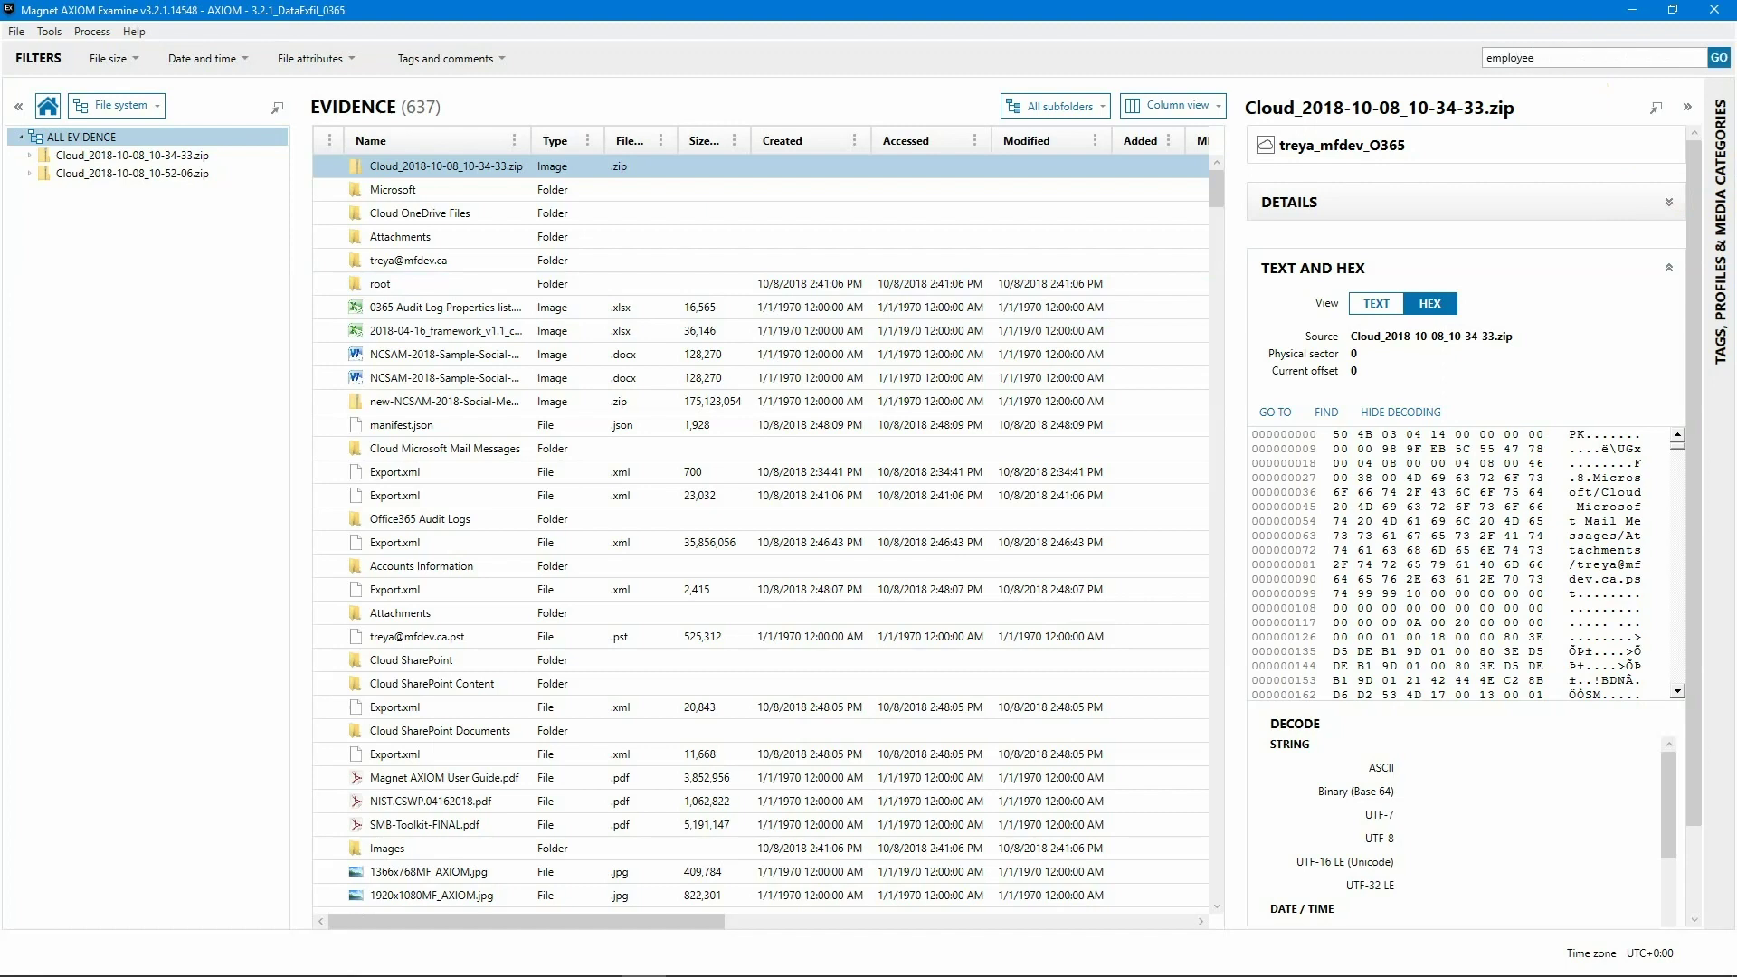
pyautogui.press('Return')
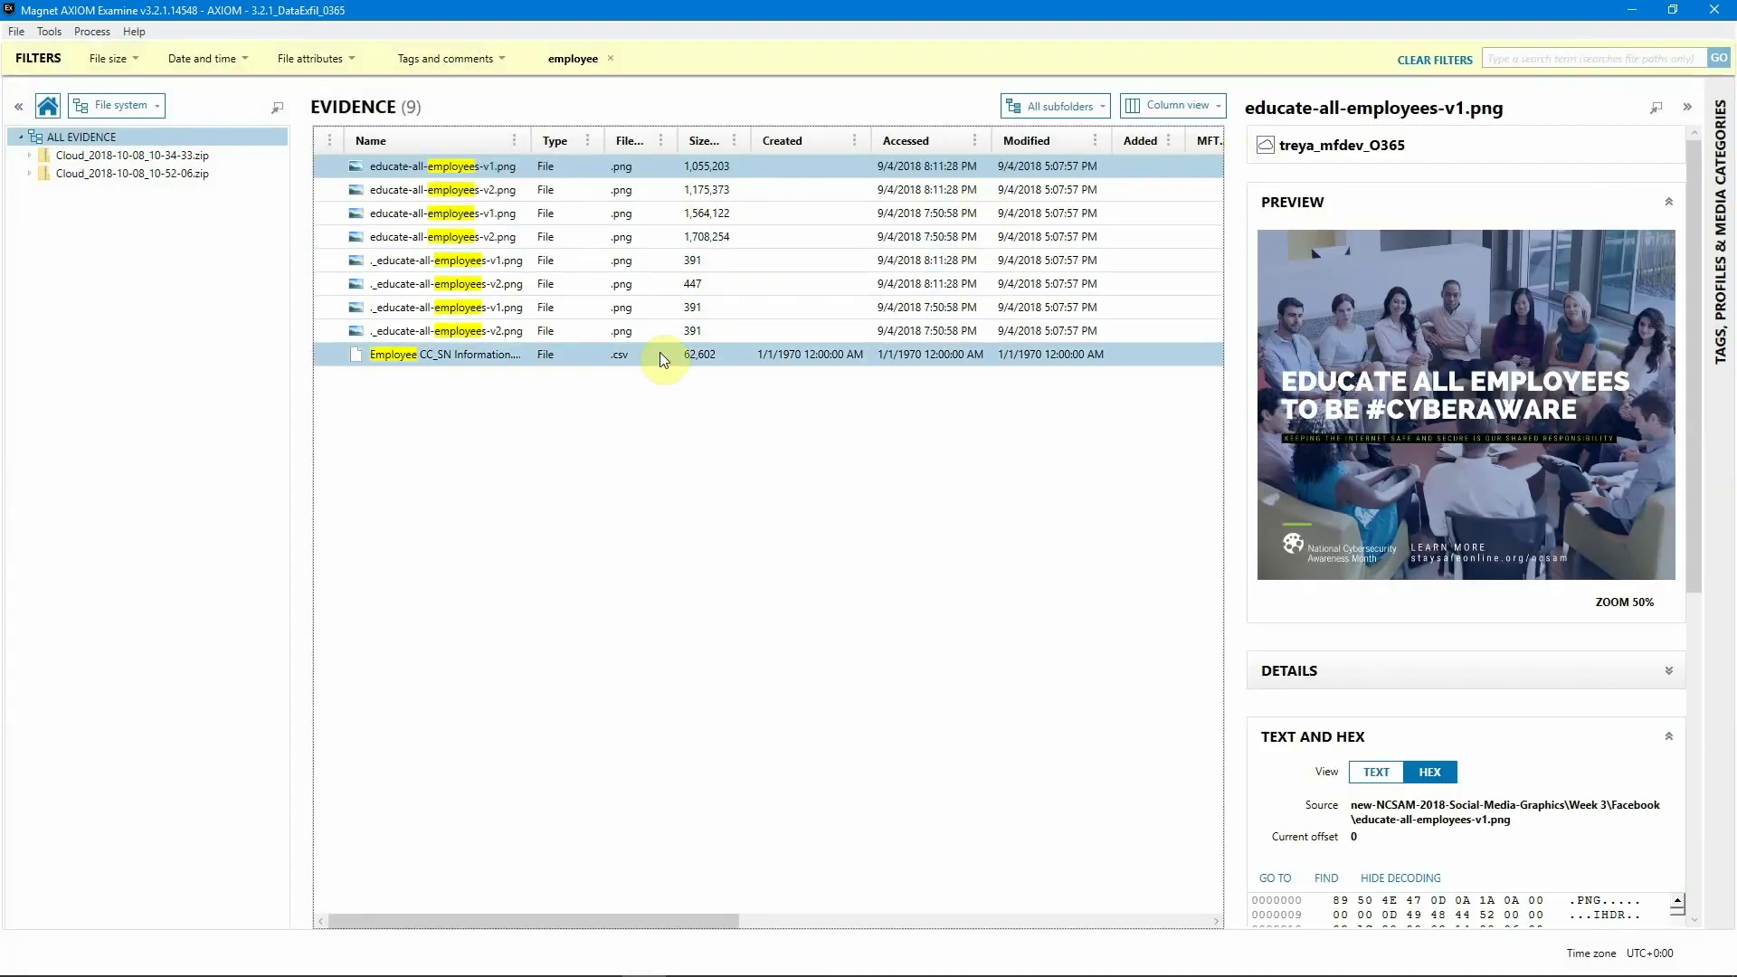
pyautogui.click(534, 355)
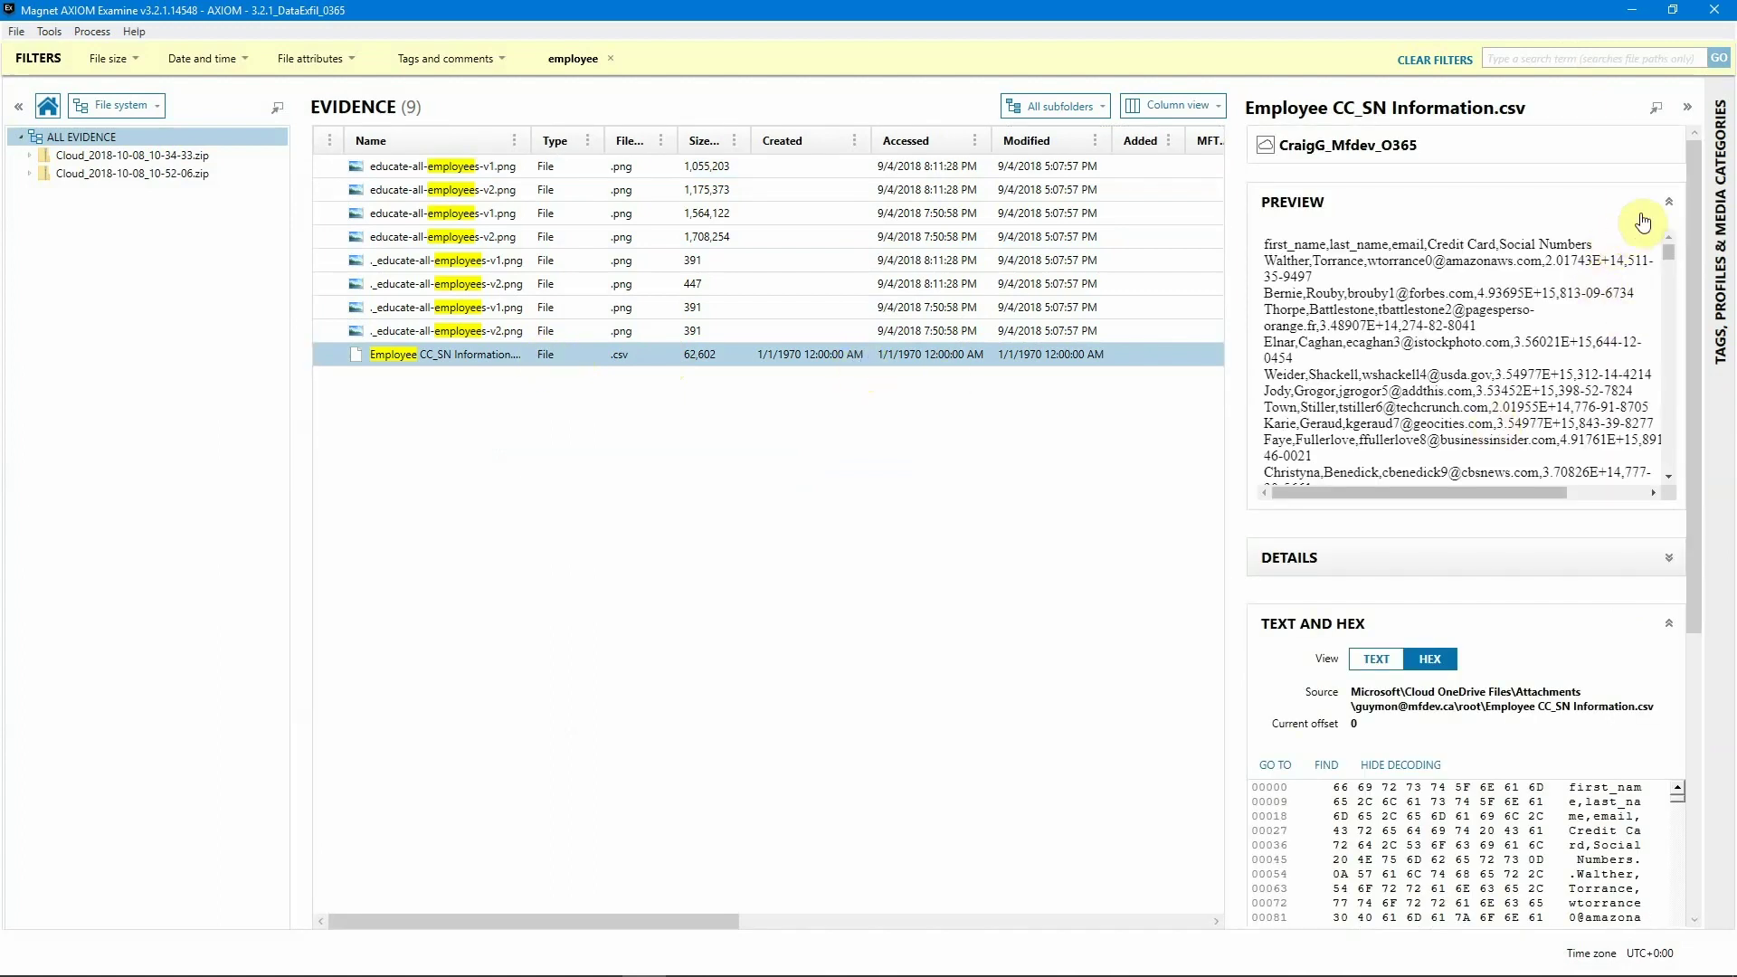
# Step: Expand the CSV's details to show its 62,602-byte size, MD5 hash and Cloud_2018-10-08_10-52-06.zip source
pyautogui.moveTo(1669, 258); pyautogui.dragTo(1676, 240)
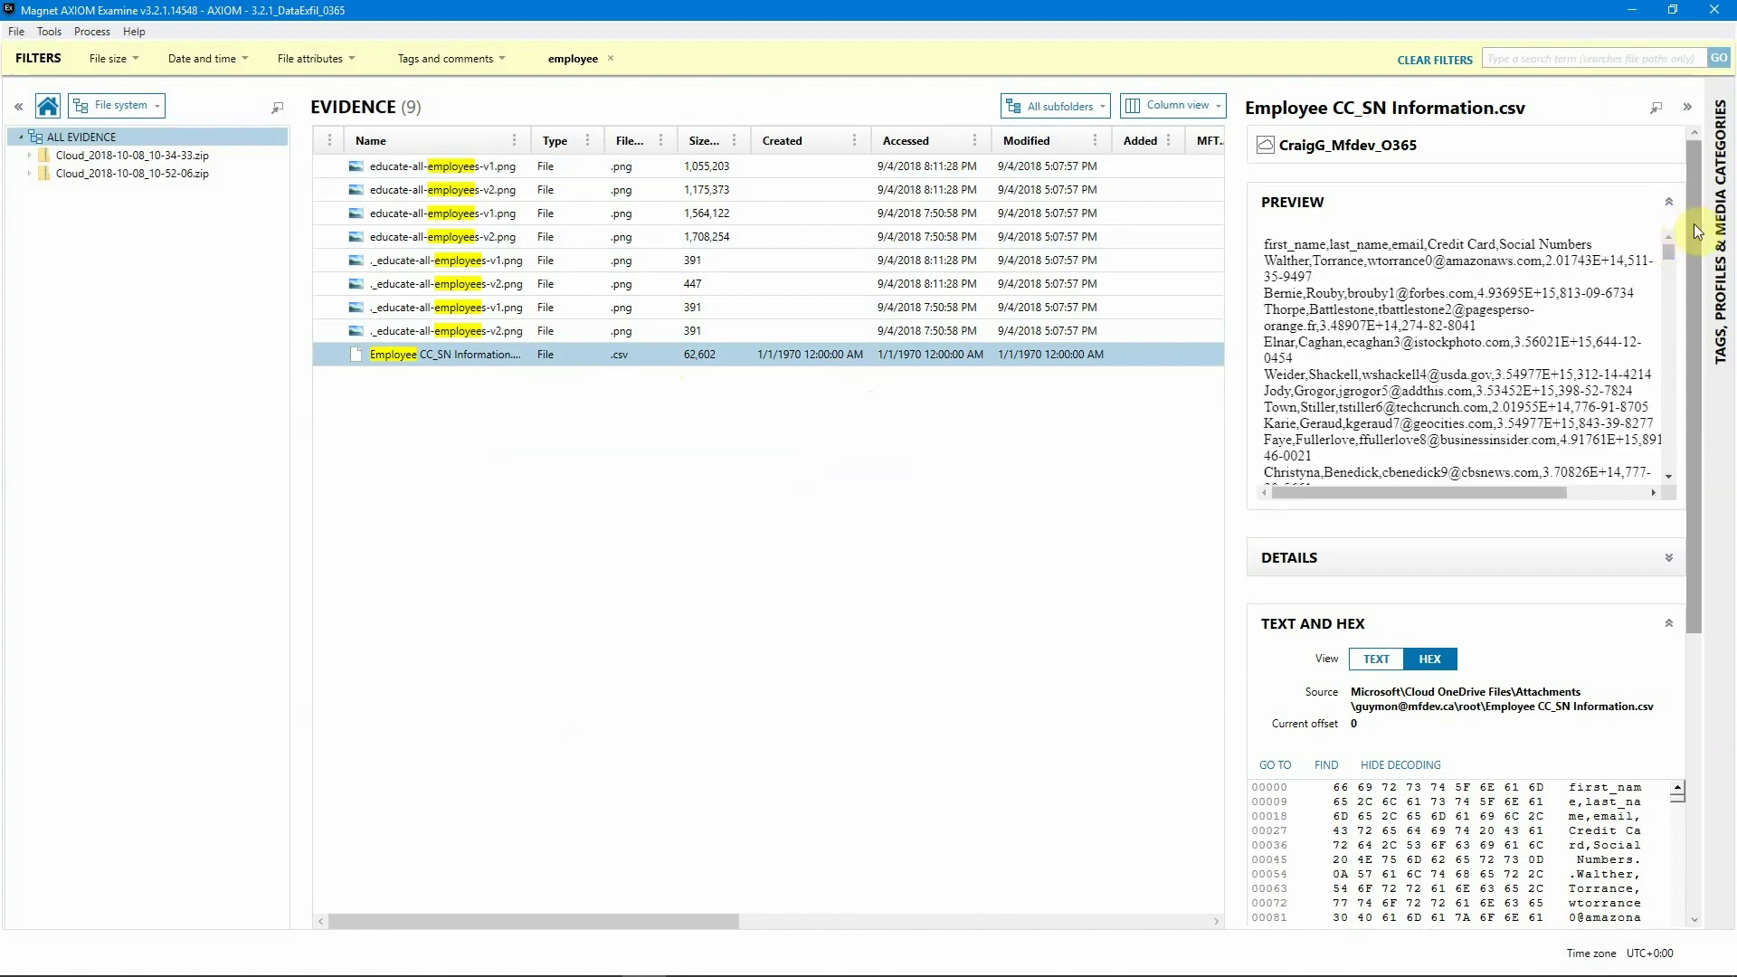
pyautogui.moveTo(1694, 230); pyautogui.dragTo(1685, 349)
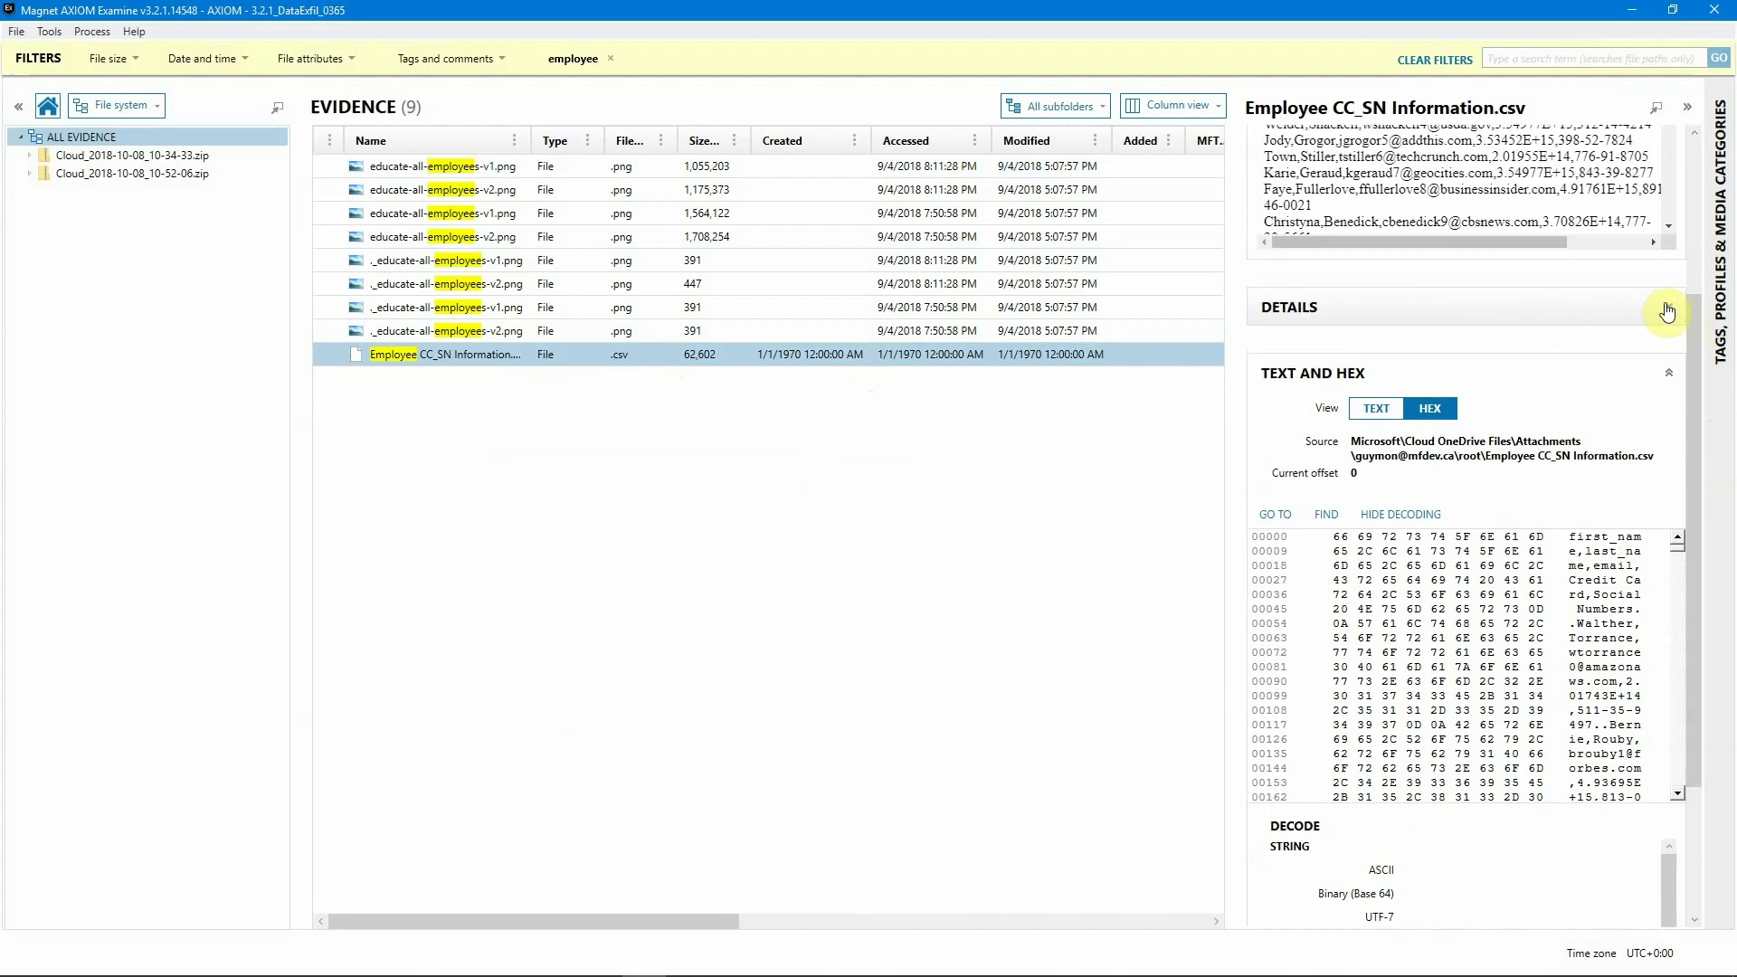
pyautogui.click(1668, 310)
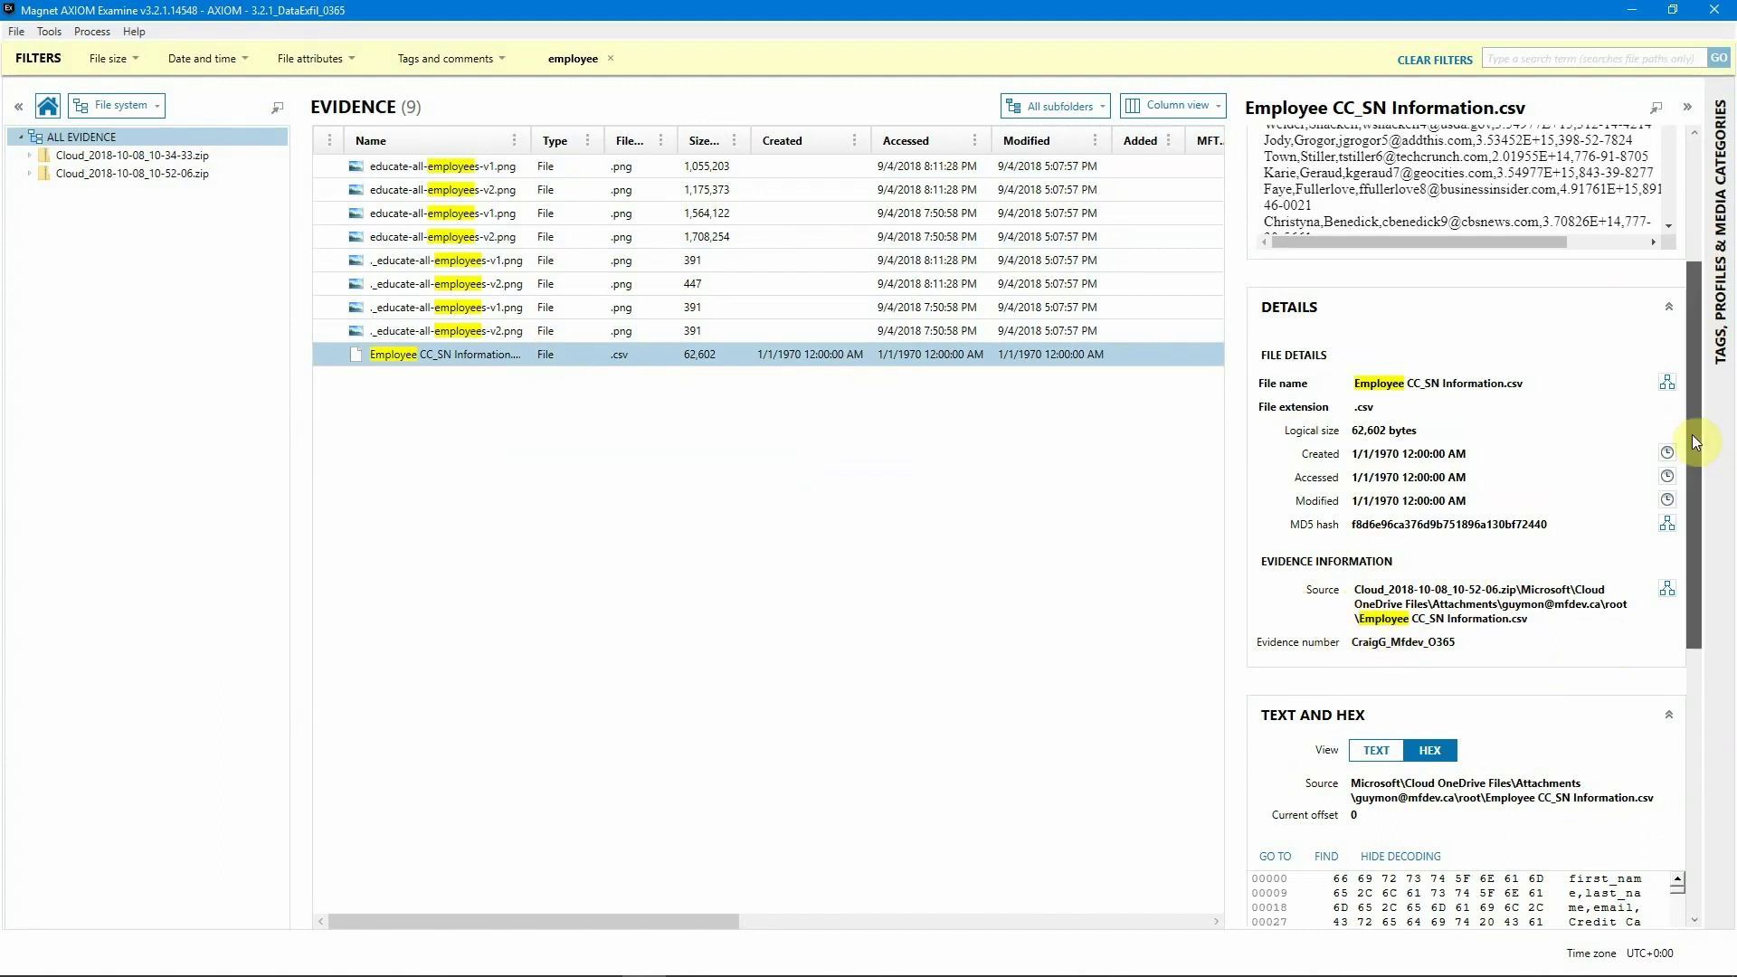
pyautogui.scroll(1, 1692, 435)
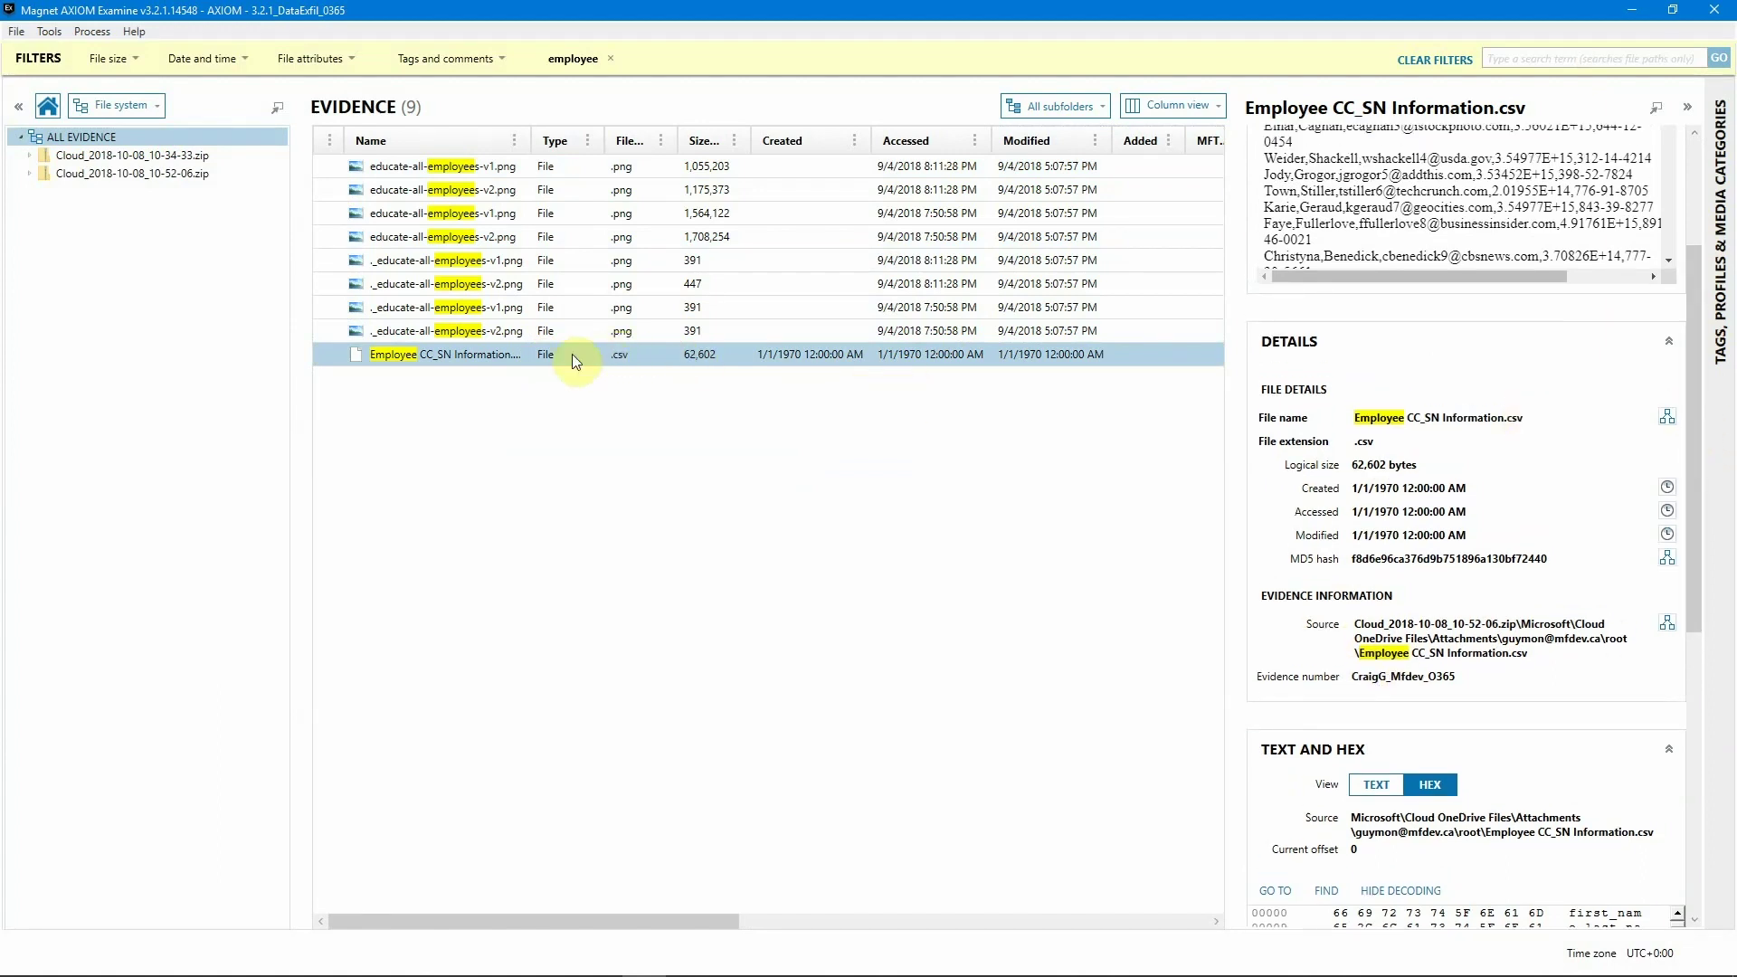
# Step: View the artifacts related to the Employee CC_SN Information.csv file
pyautogui.rightClick(455, 356)
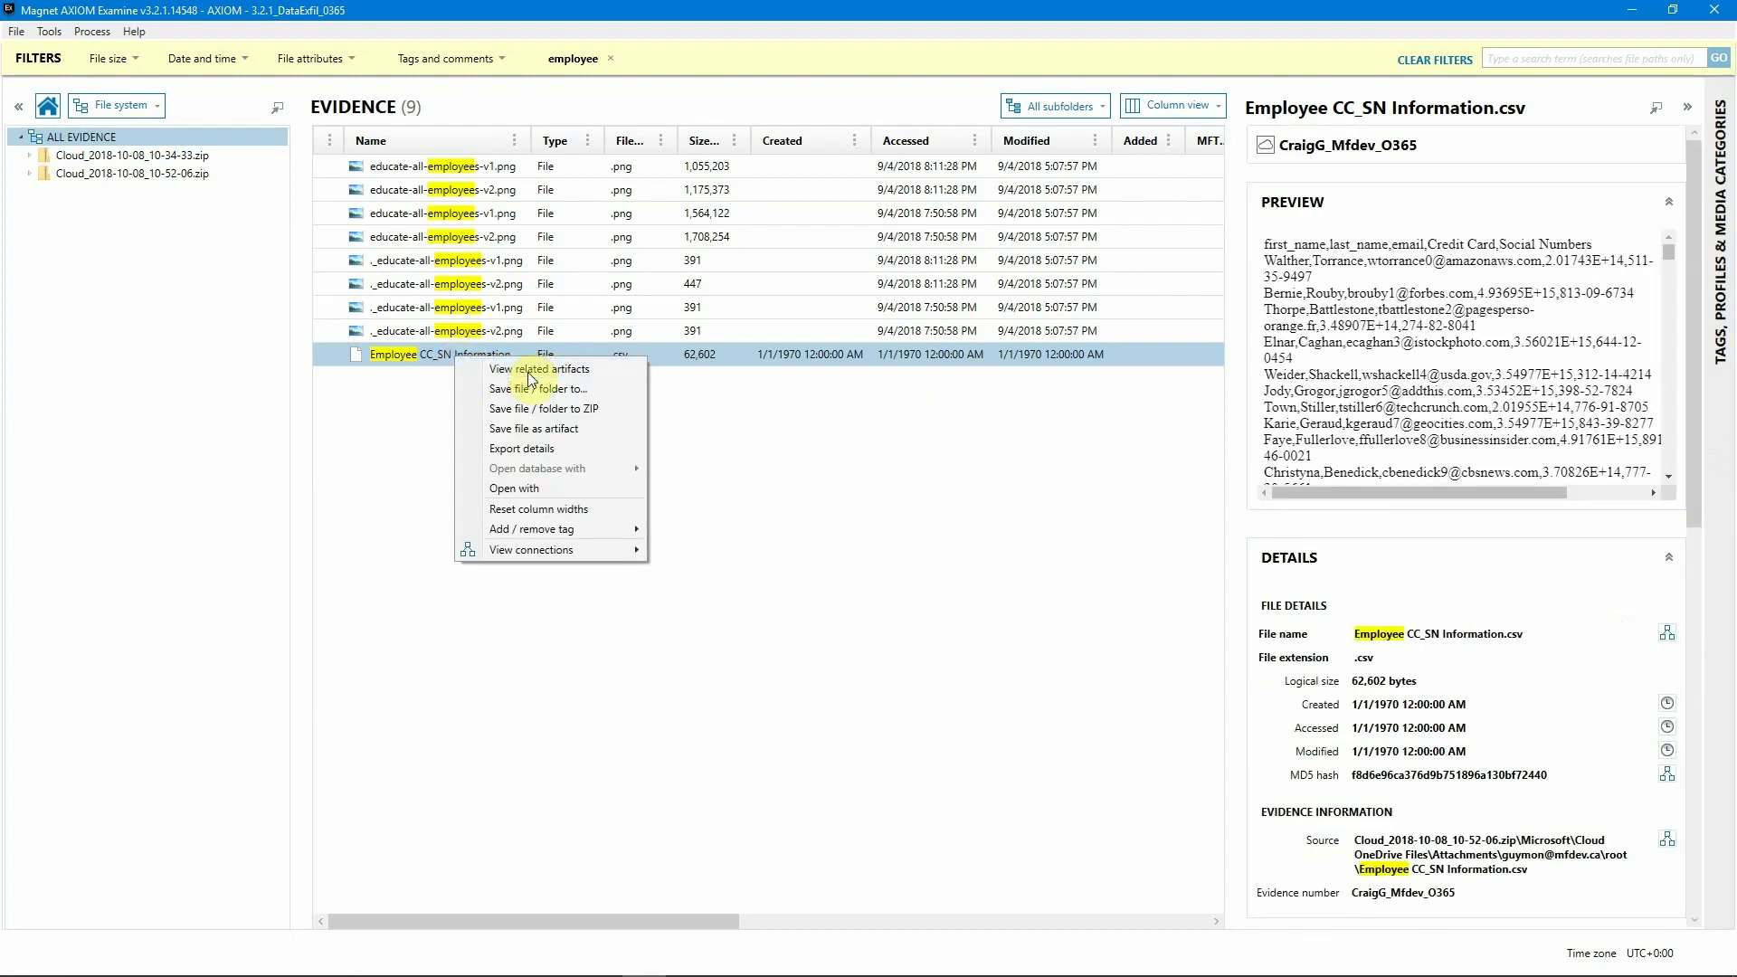
pyautogui.click(529, 370)
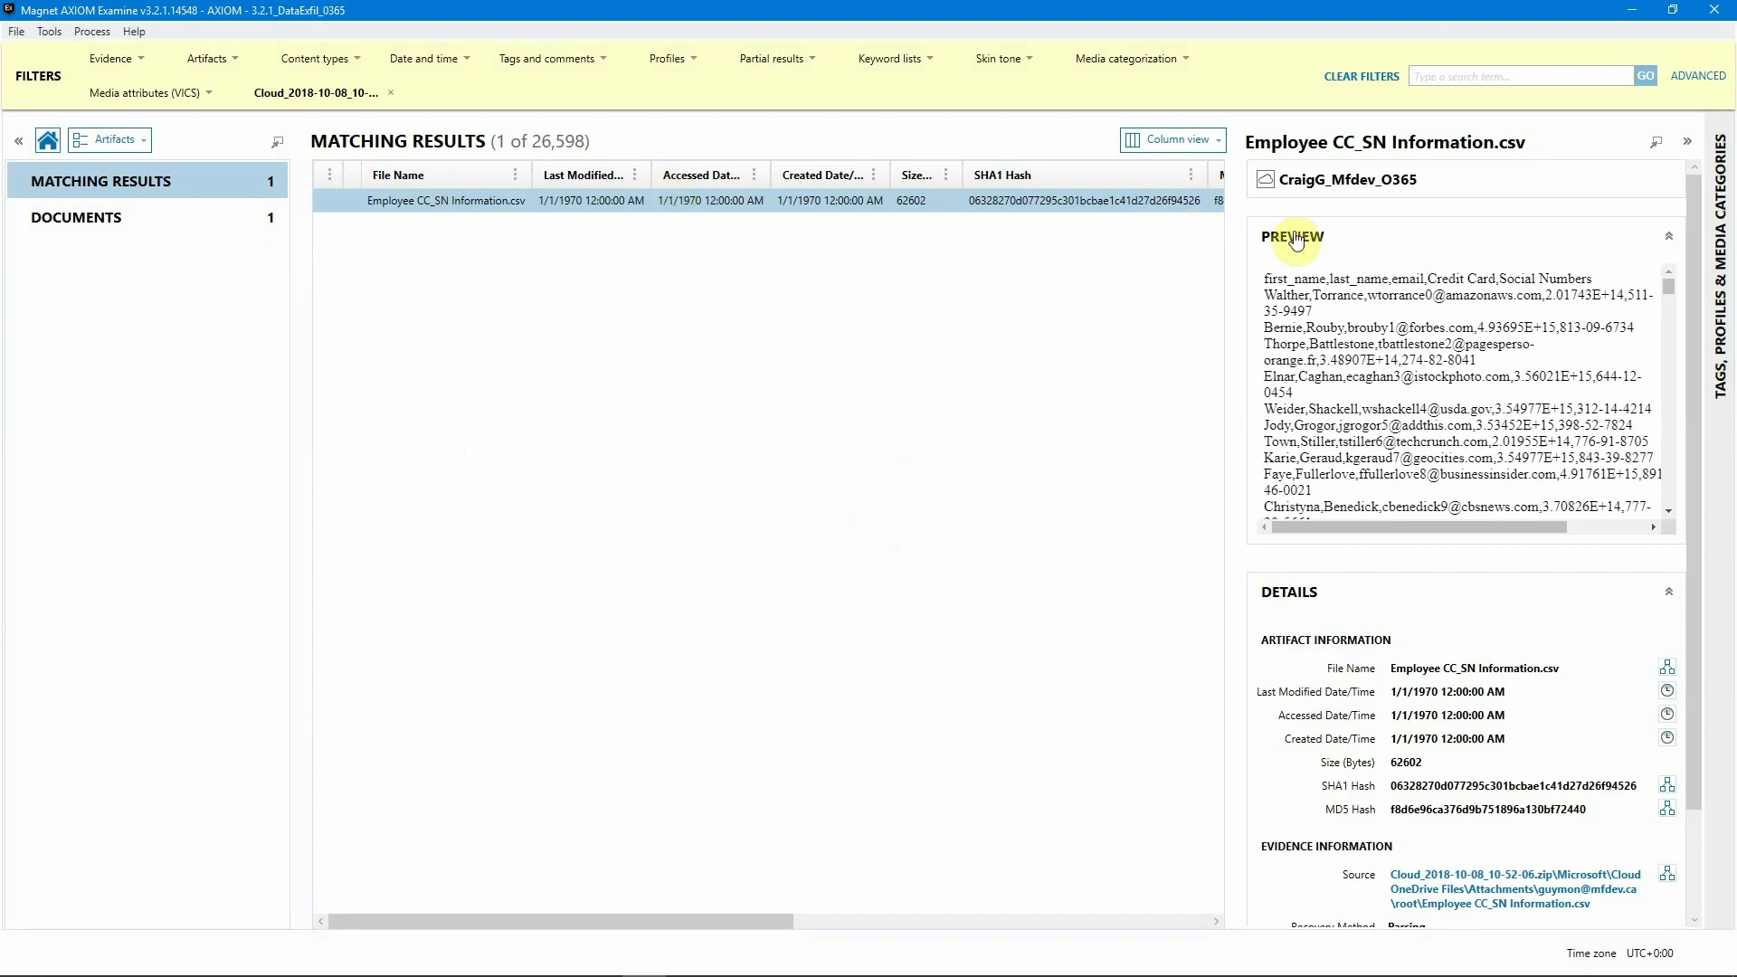
pyautogui.scroll(-3, 1584, 407)
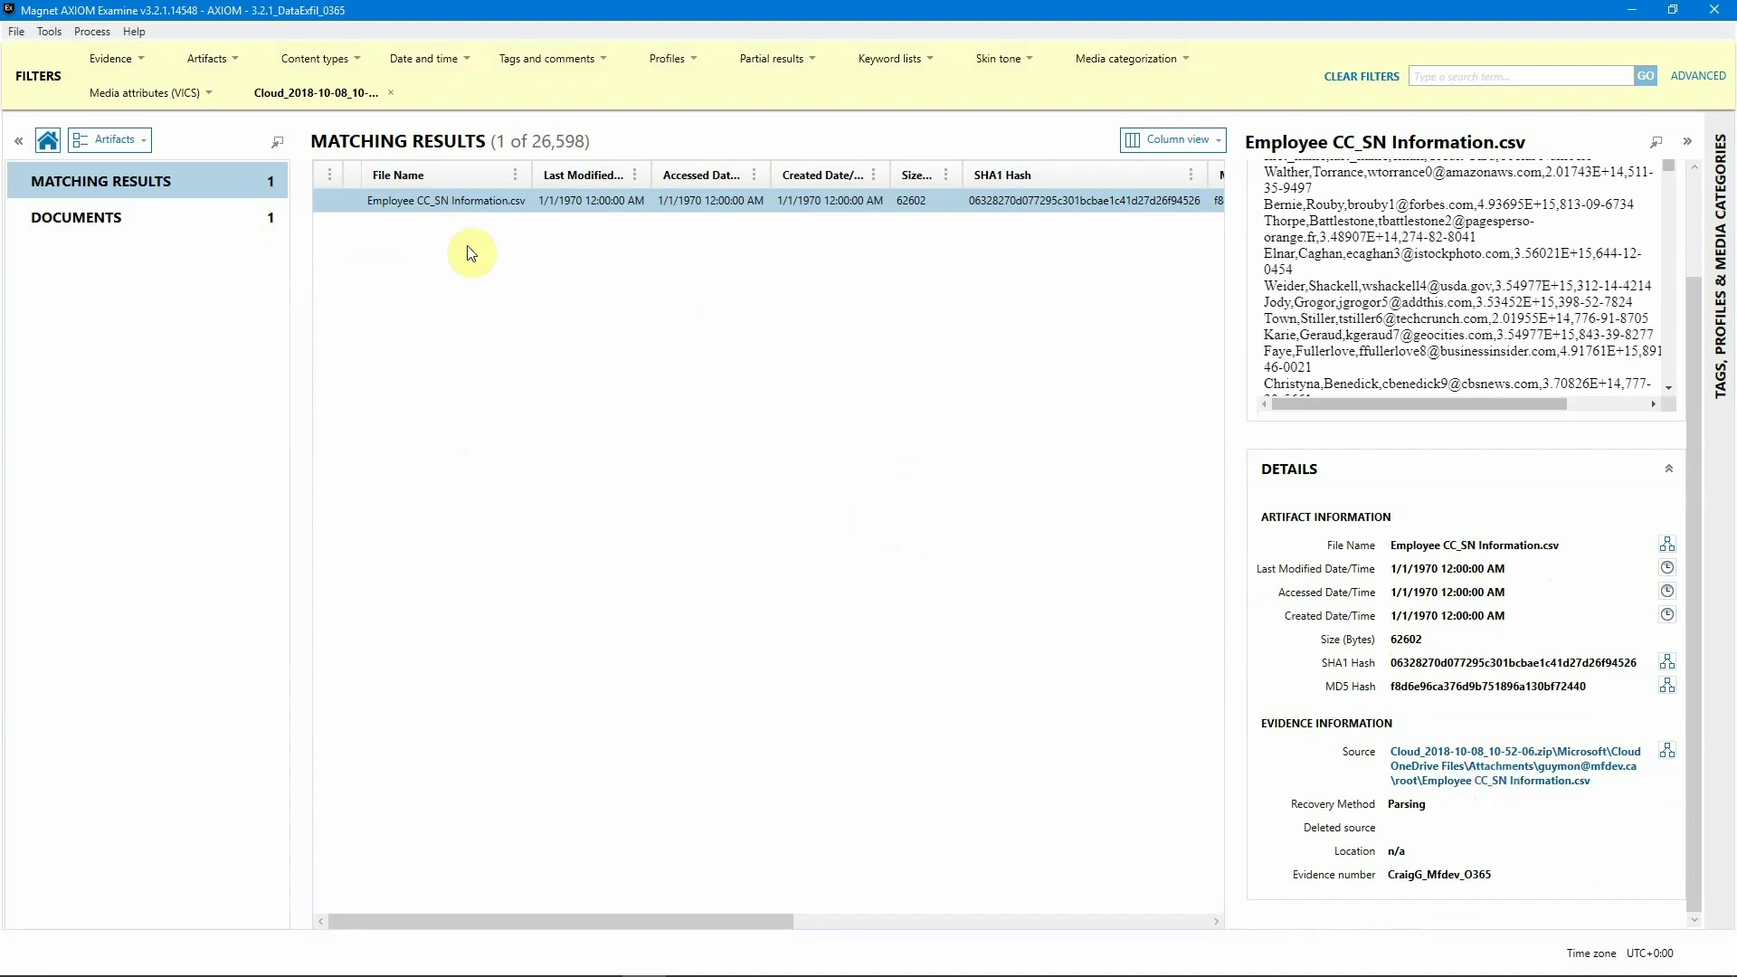
# Step: Tag the related CSV artifact as Bookmark and clear the evidence source filter
pyautogui.rightClick(426, 201)
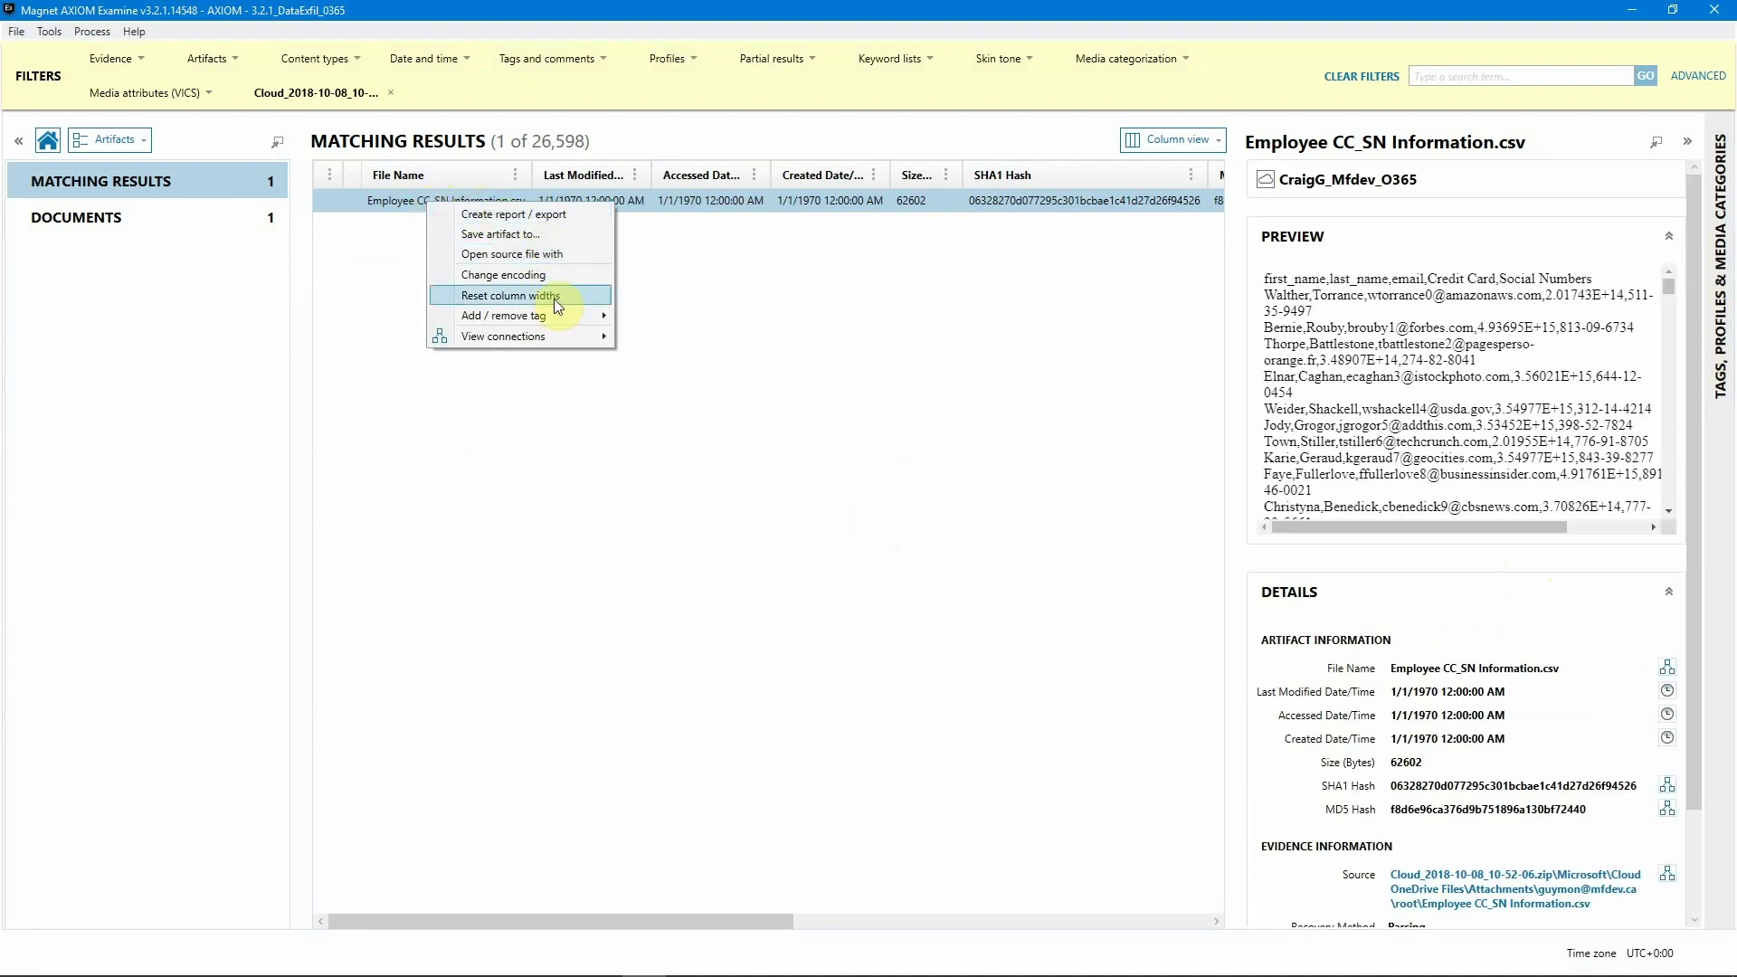
pyautogui.moveTo(556, 313)
pyautogui.click(632, 317)
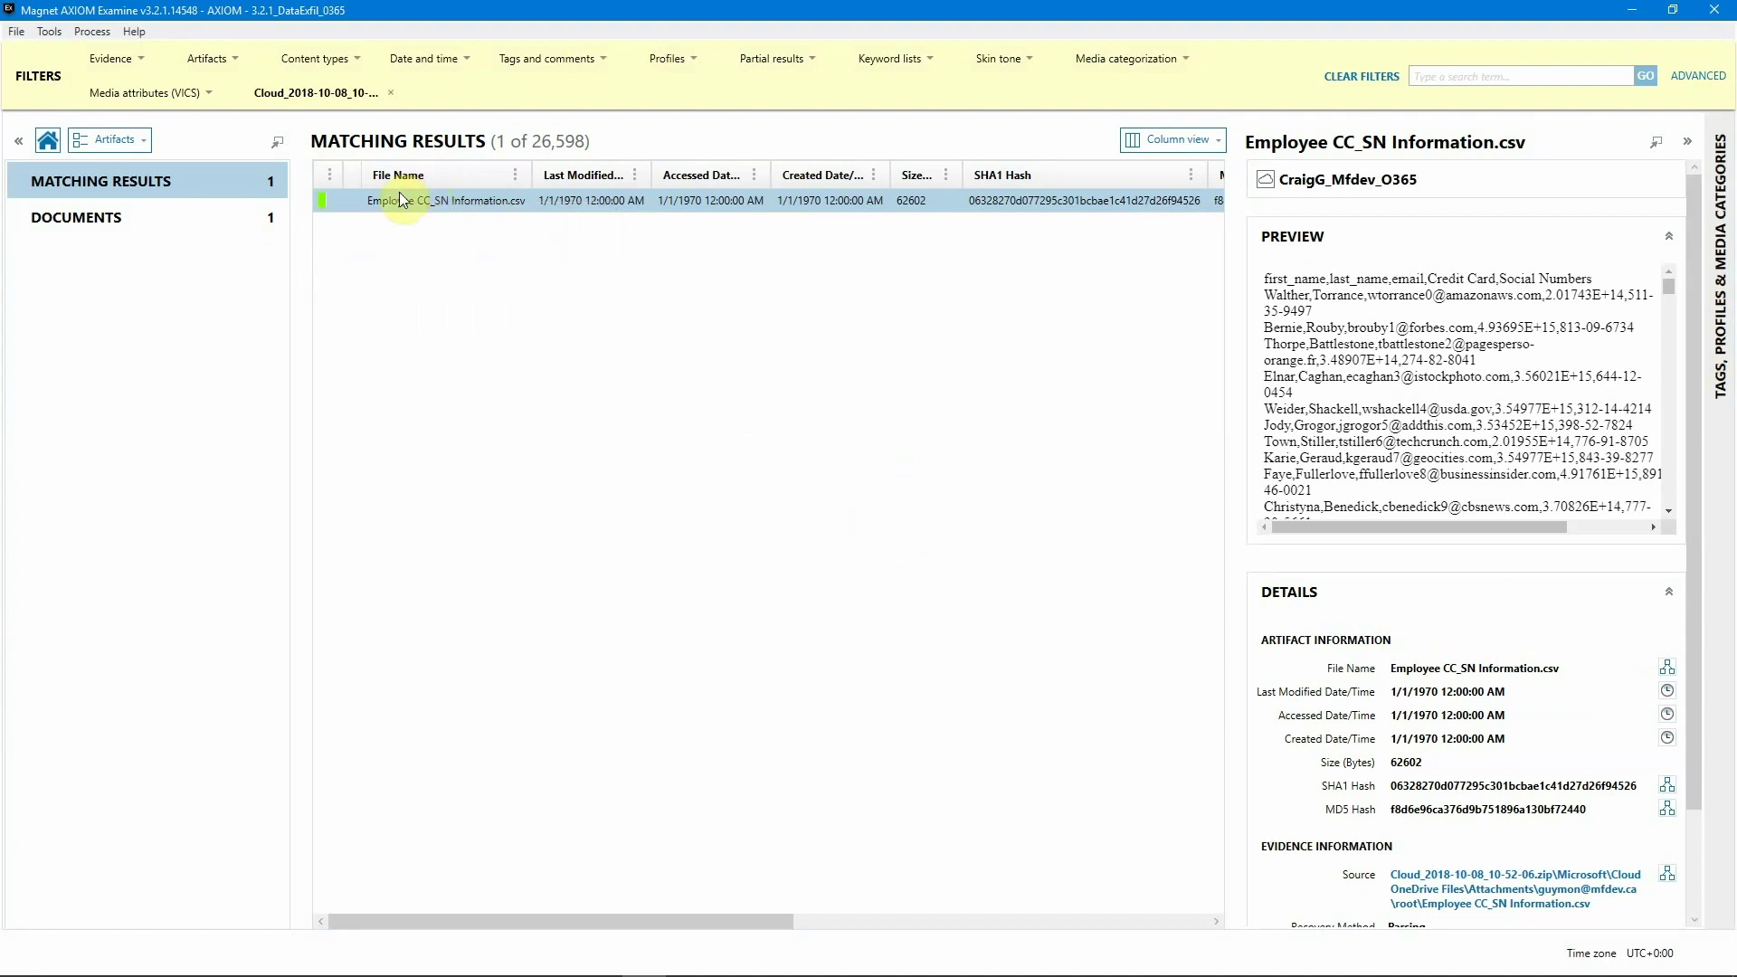
pyautogui.click(391, 96)
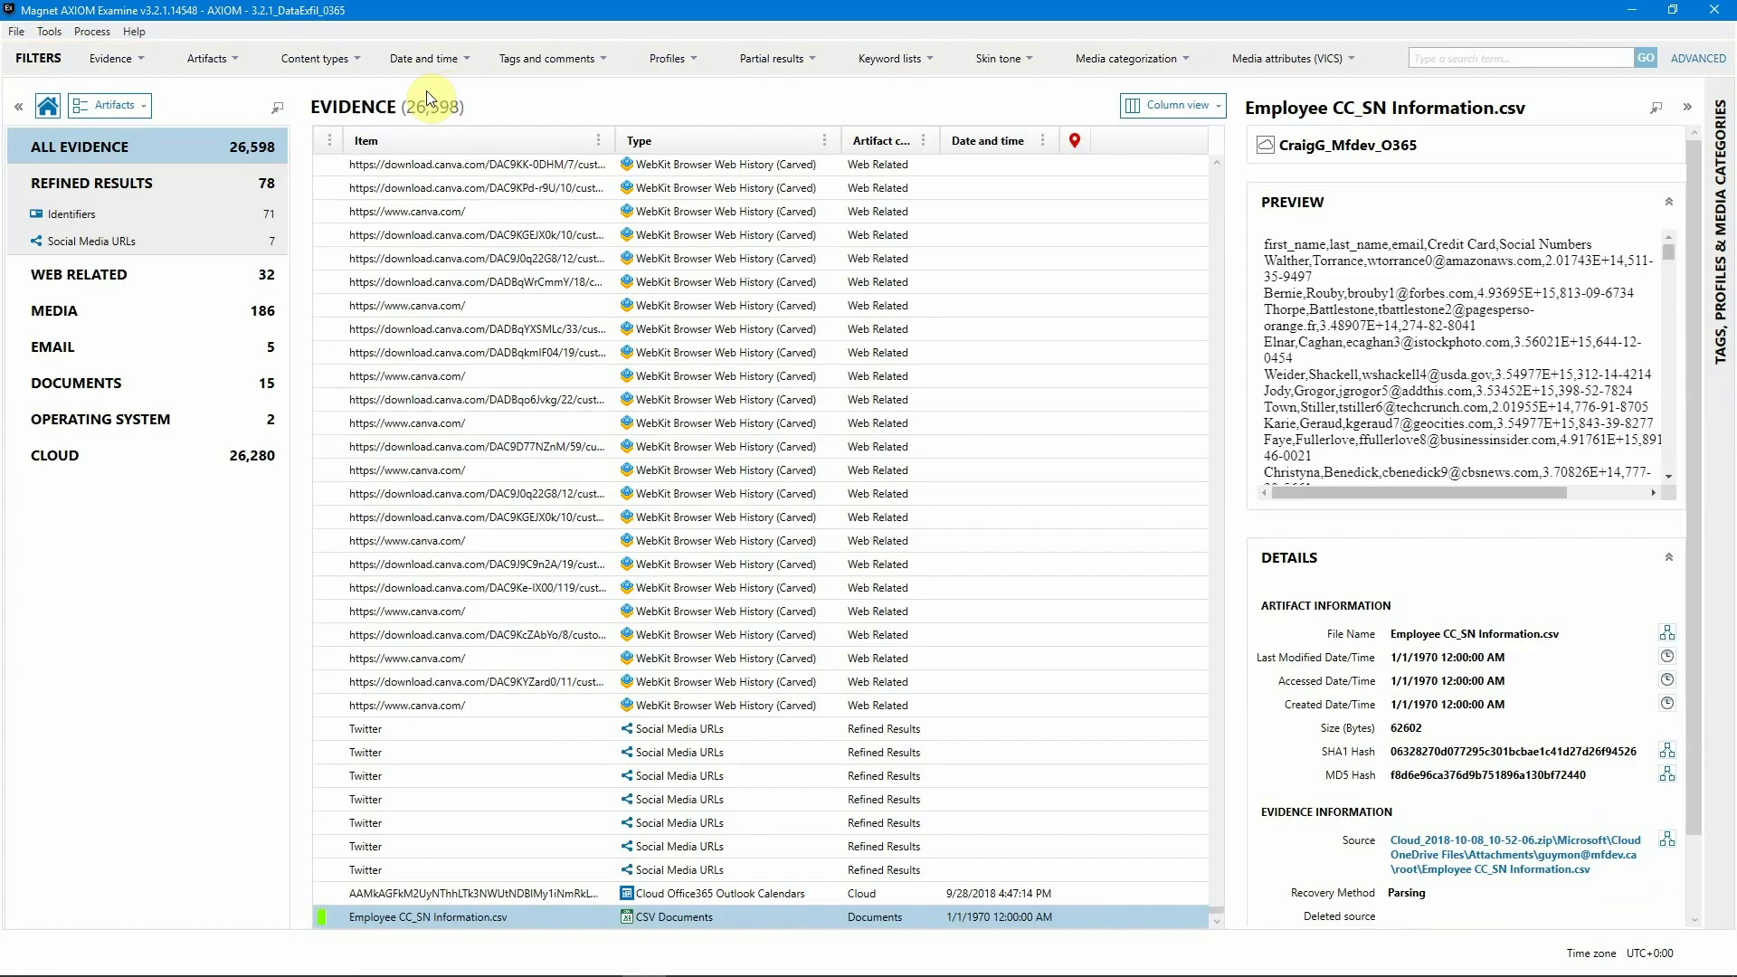
# Step: Search all artifacts for 'employee' and narrow the 26 matches to the 5 Cloud OneDrive Files entries
pyautogui.click(1444, 56)
pyautogui.write('employee')
pyautogui.press('Return')
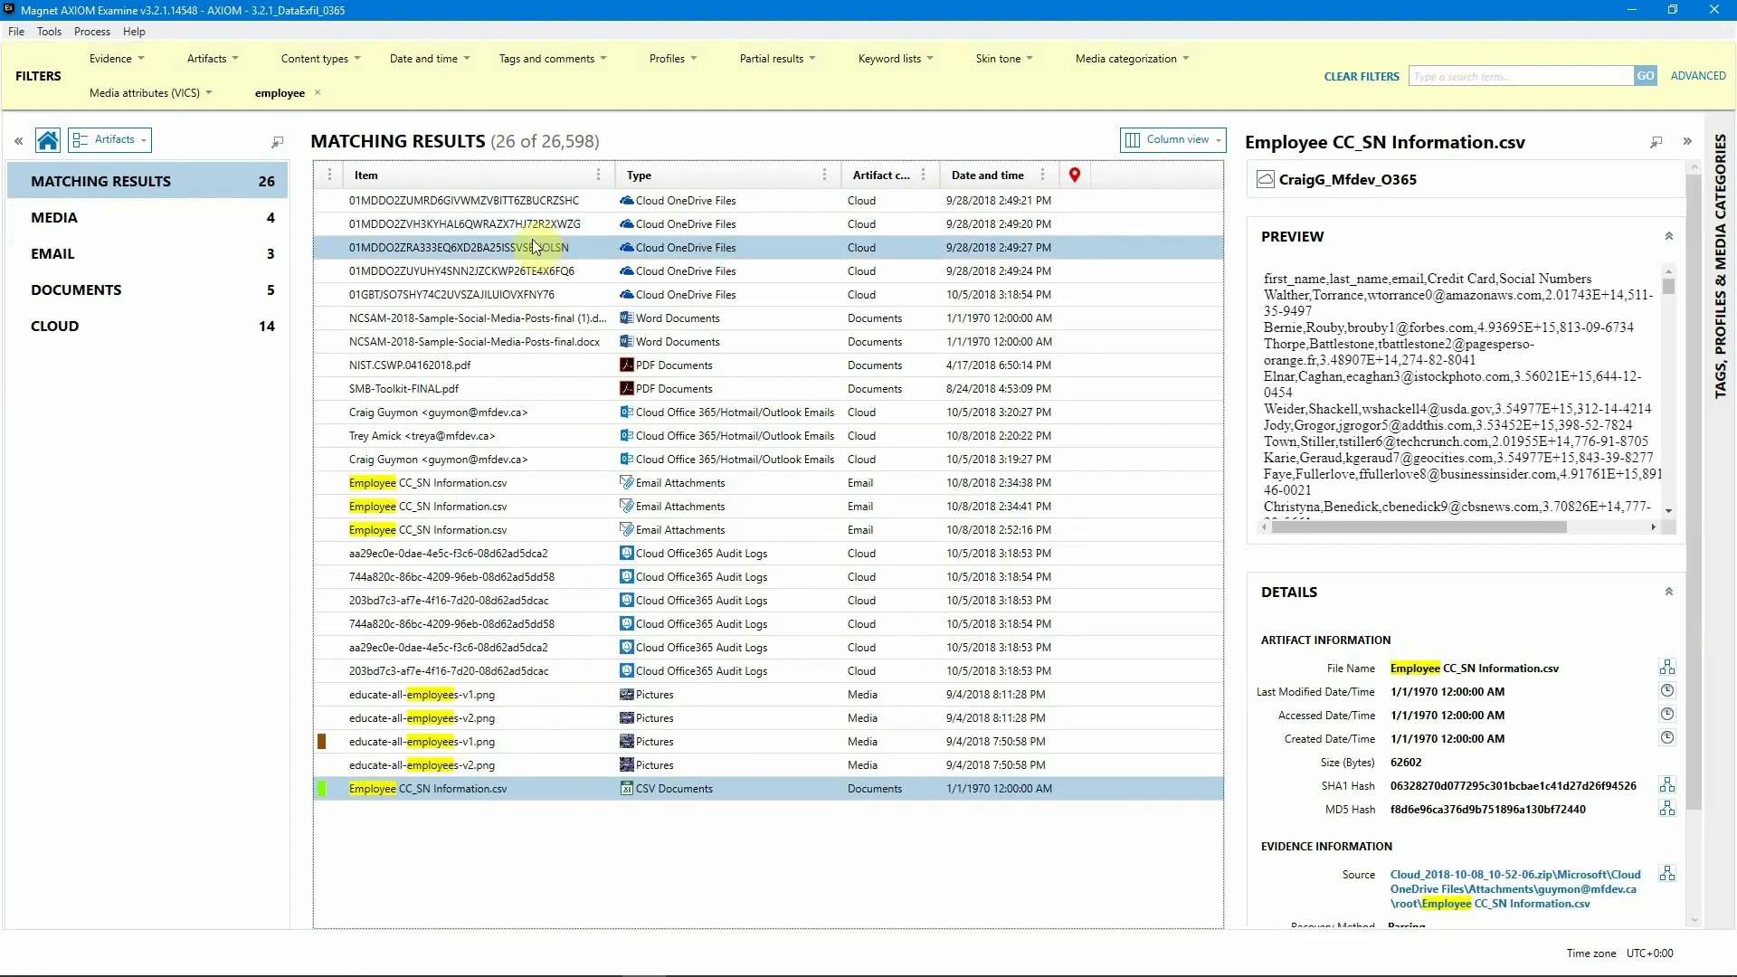
pyautogui.click(66, 331)
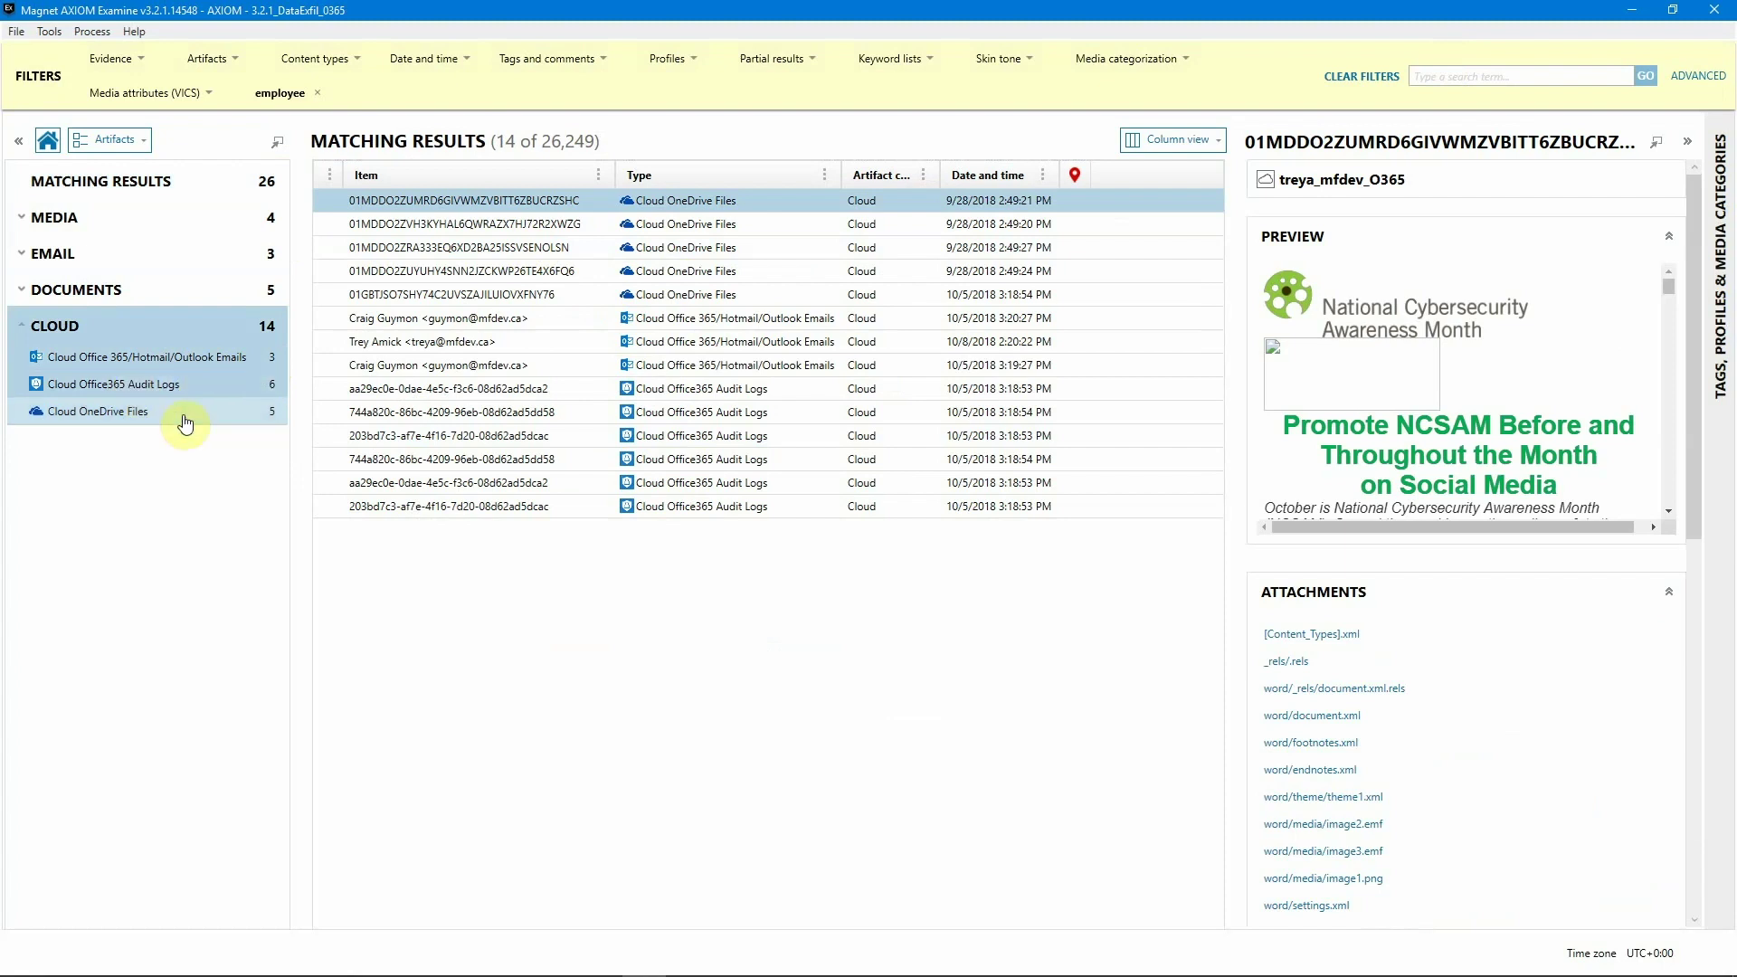
pyautogui.click(121, 413)
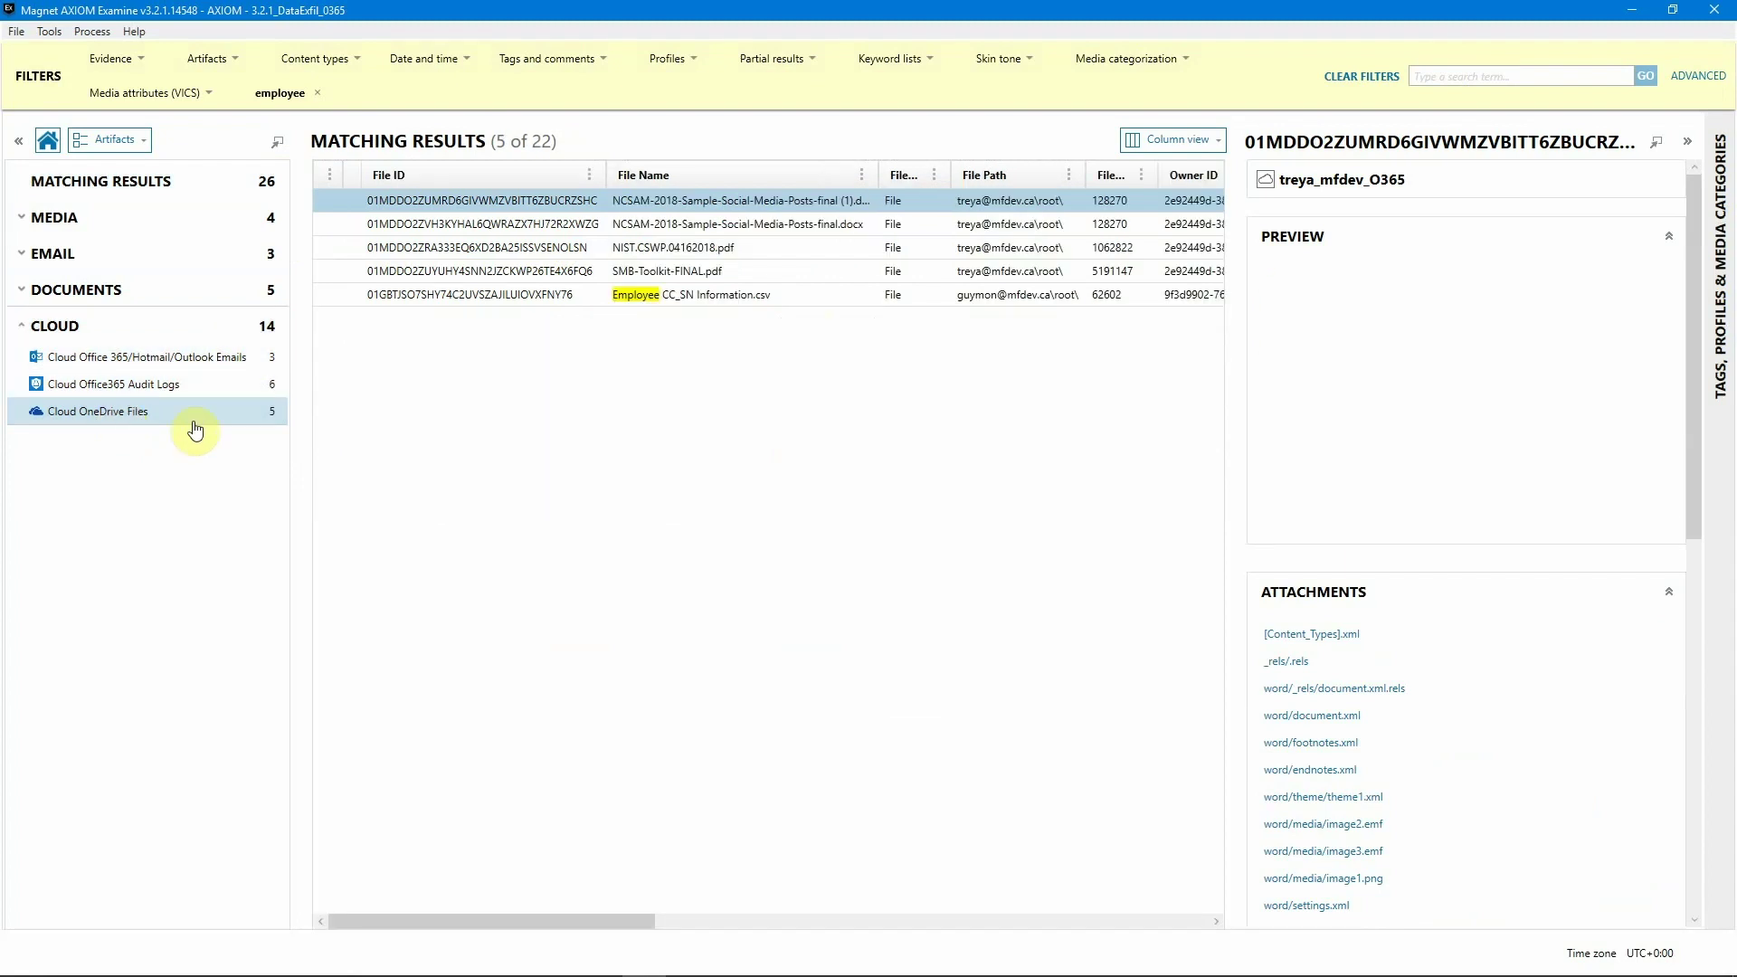
# Step: Select the Employee CC_SN Information.csv OneDrive record and review its details: created 10/5/2018 3:18:54 PM, from Export.xml
pyautogui.click(674, 297)
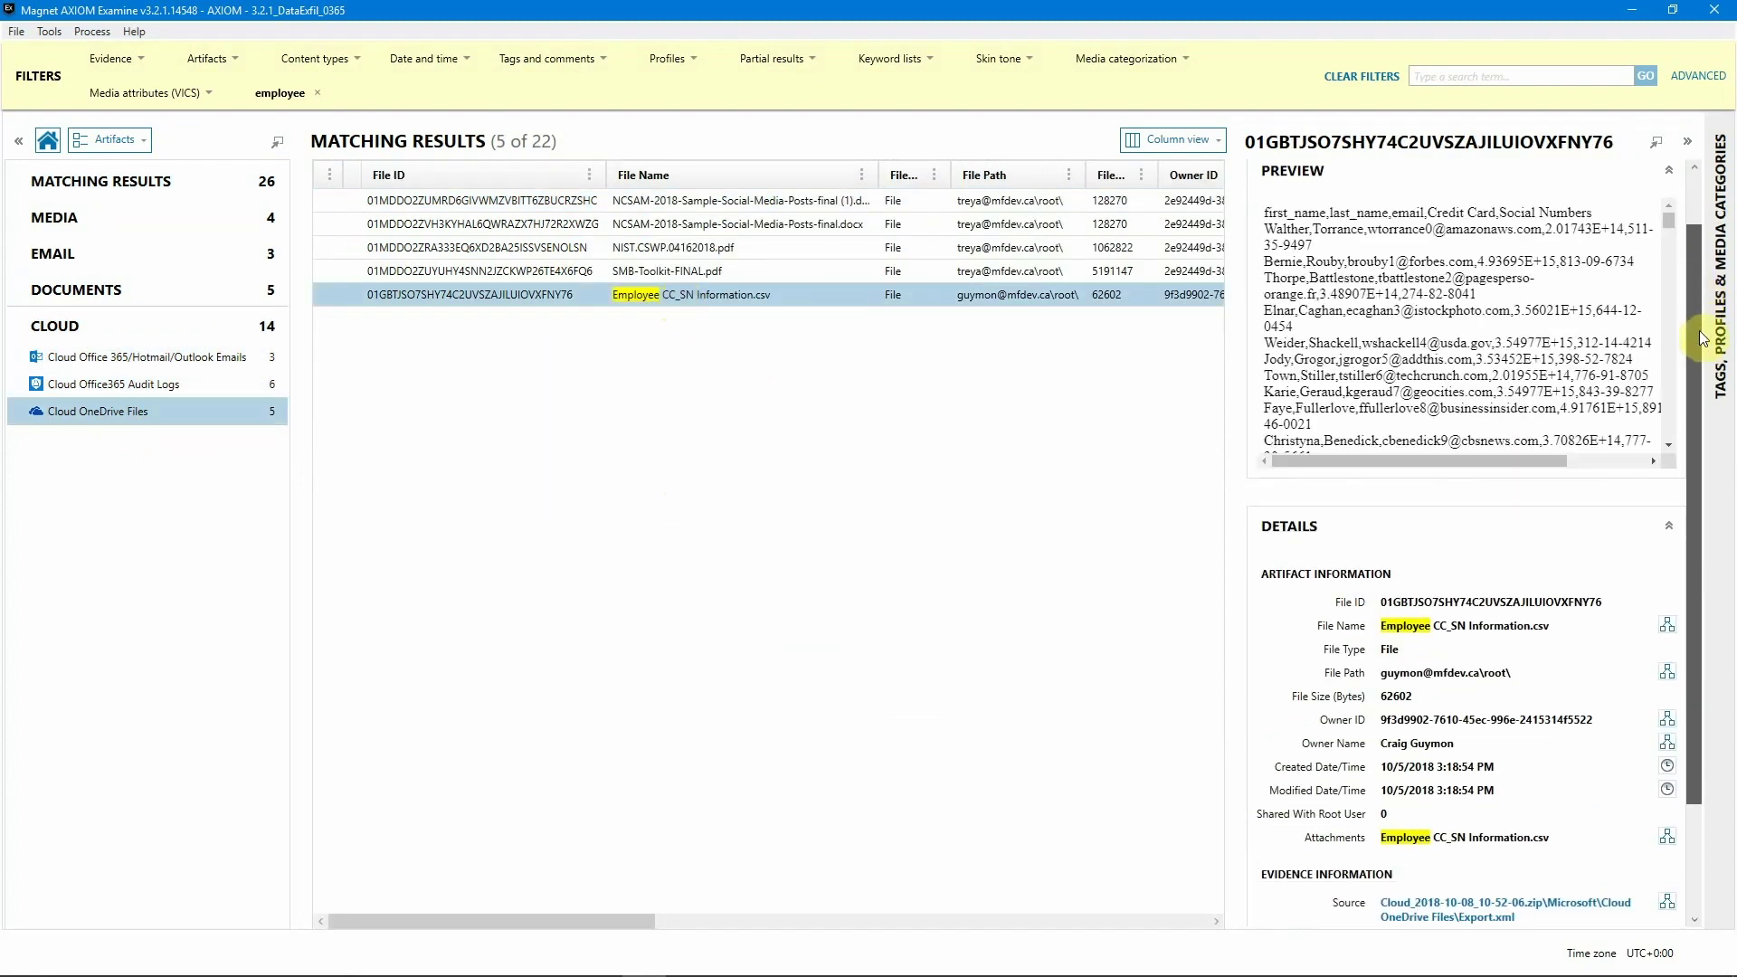
pyautogui.moveTo(1700, 330); pyautogui.dragTo(1713, 436)
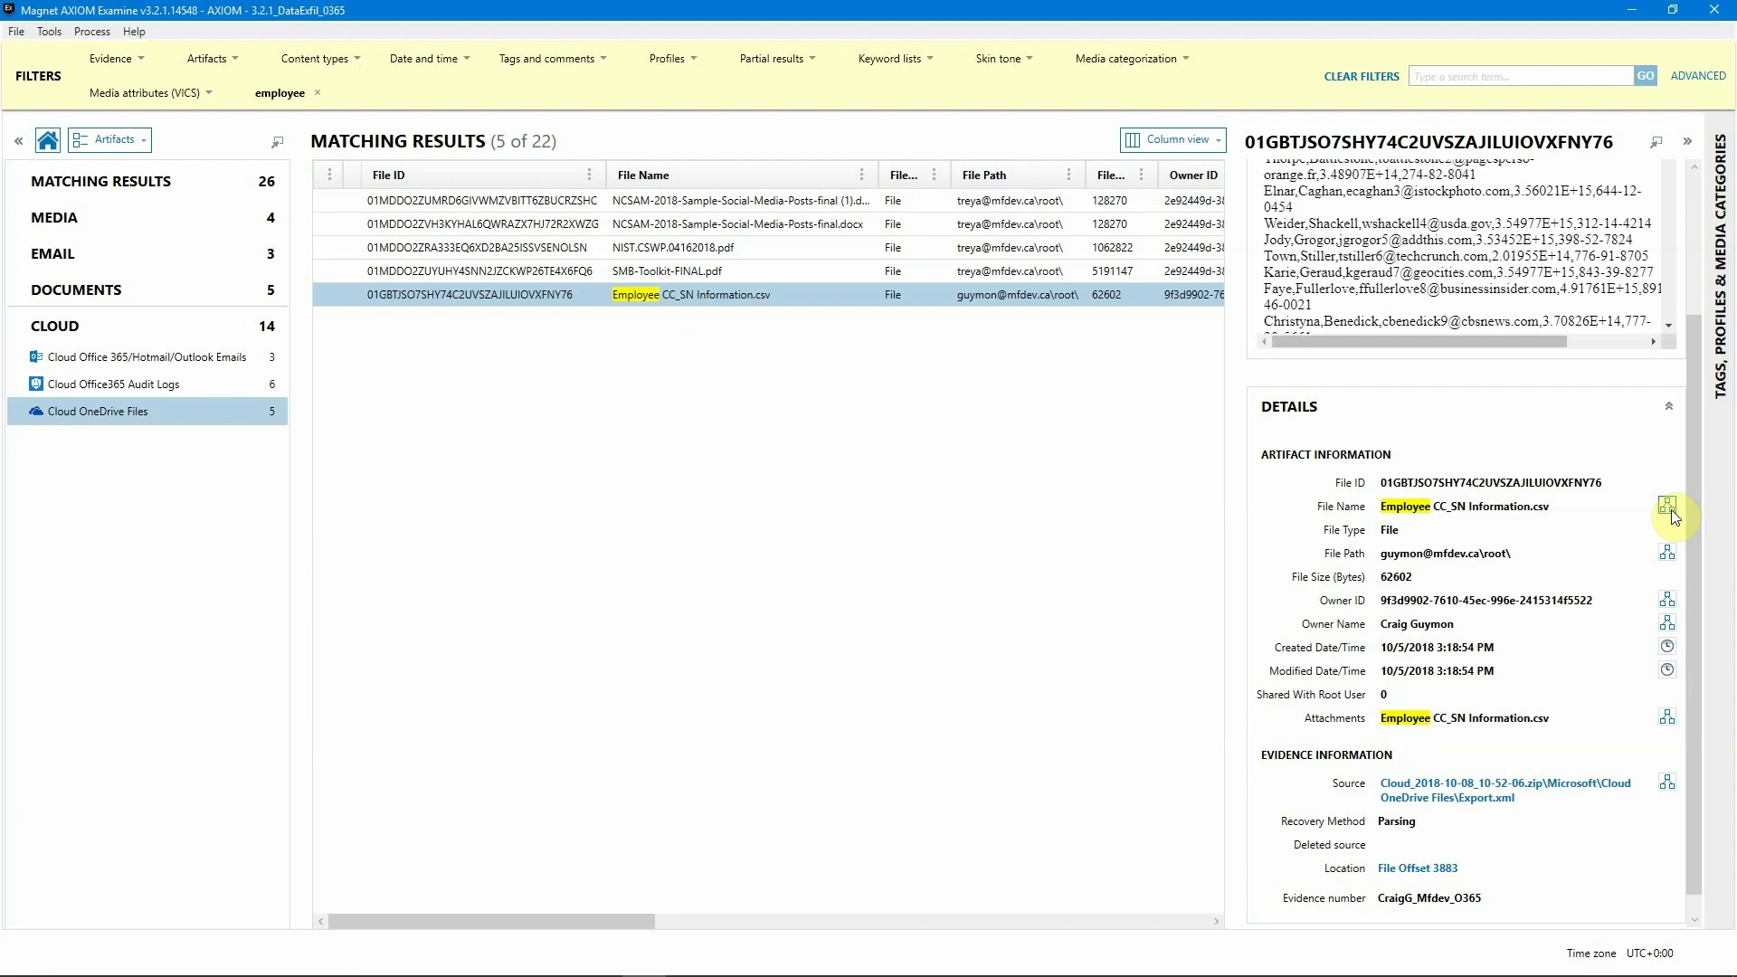
pyautogui.click(50, 32)
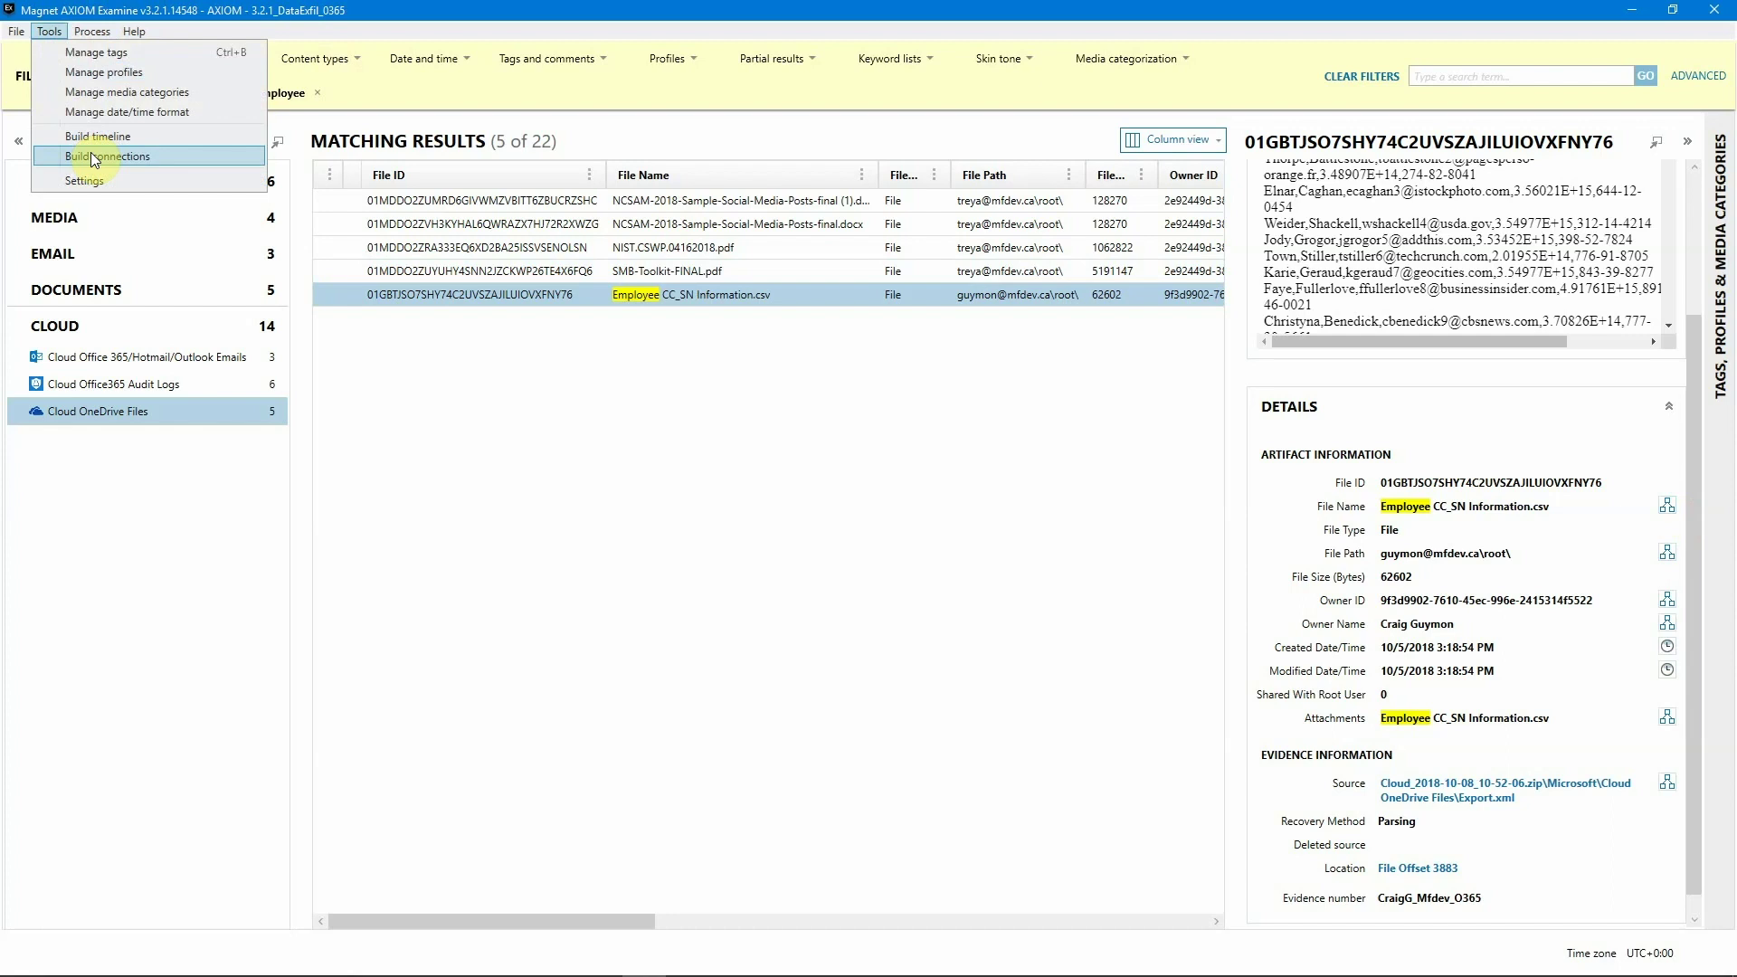
pyautogui.click(449, 18)
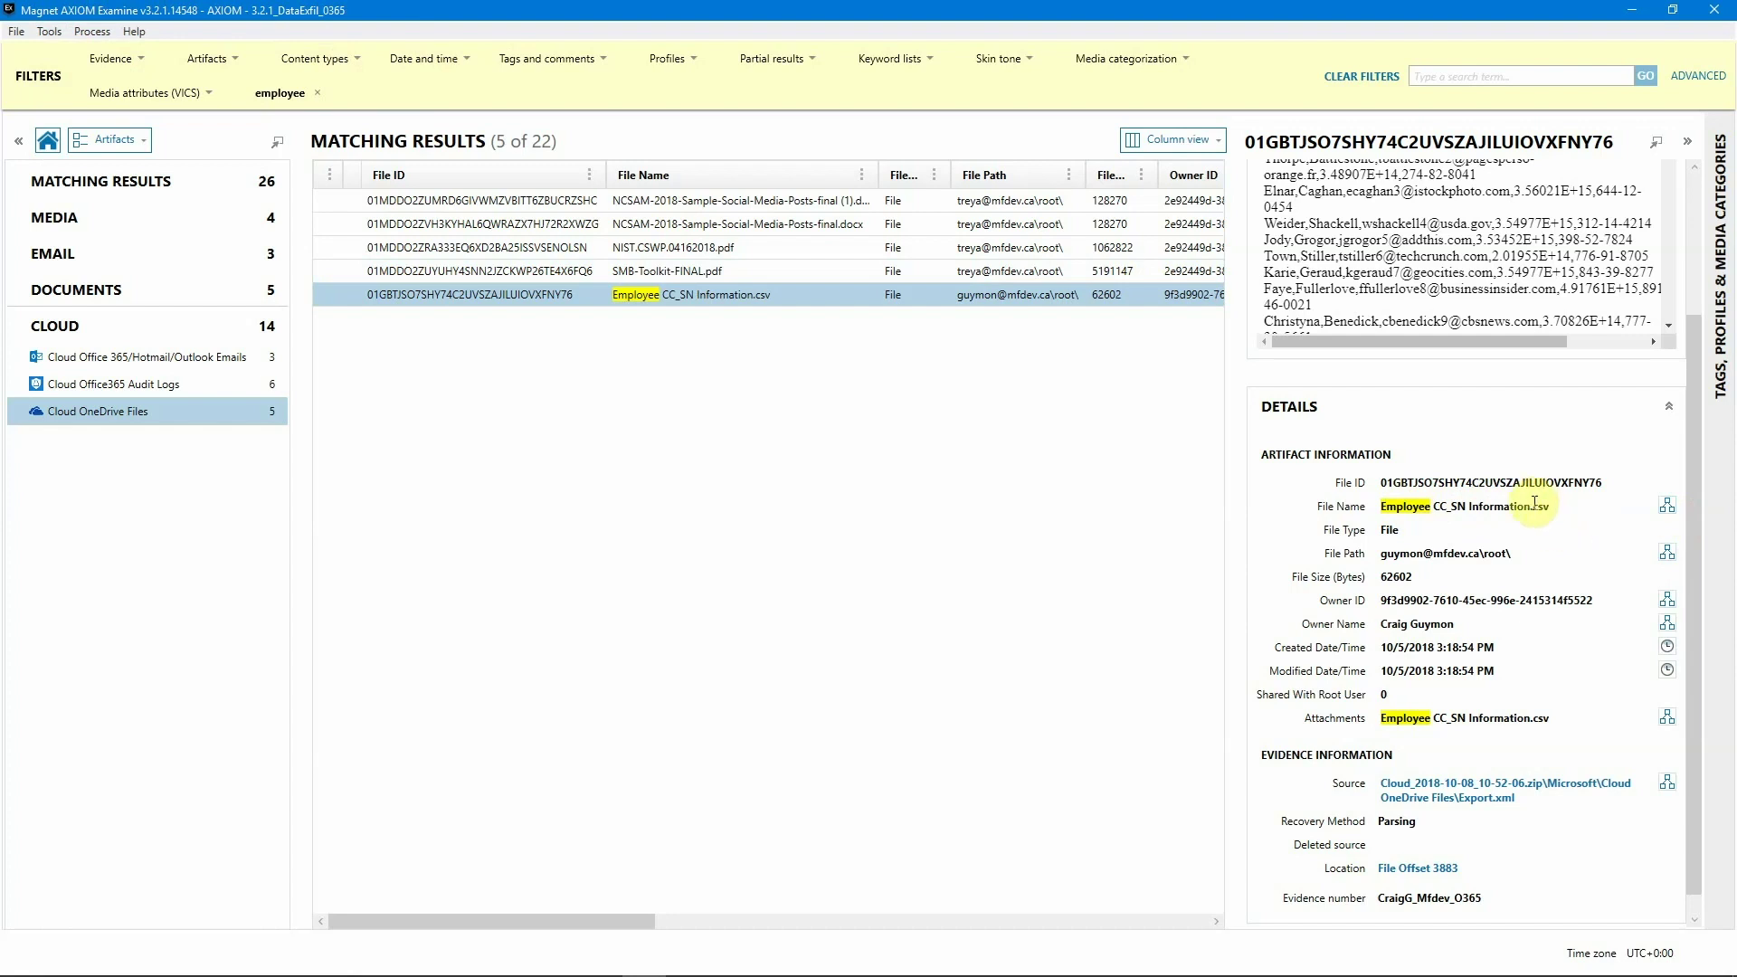
# Step: Open the connections graph for Employee CC_SN Information.csv and zoom out to show every node
pyautogui.click(1668, 506)
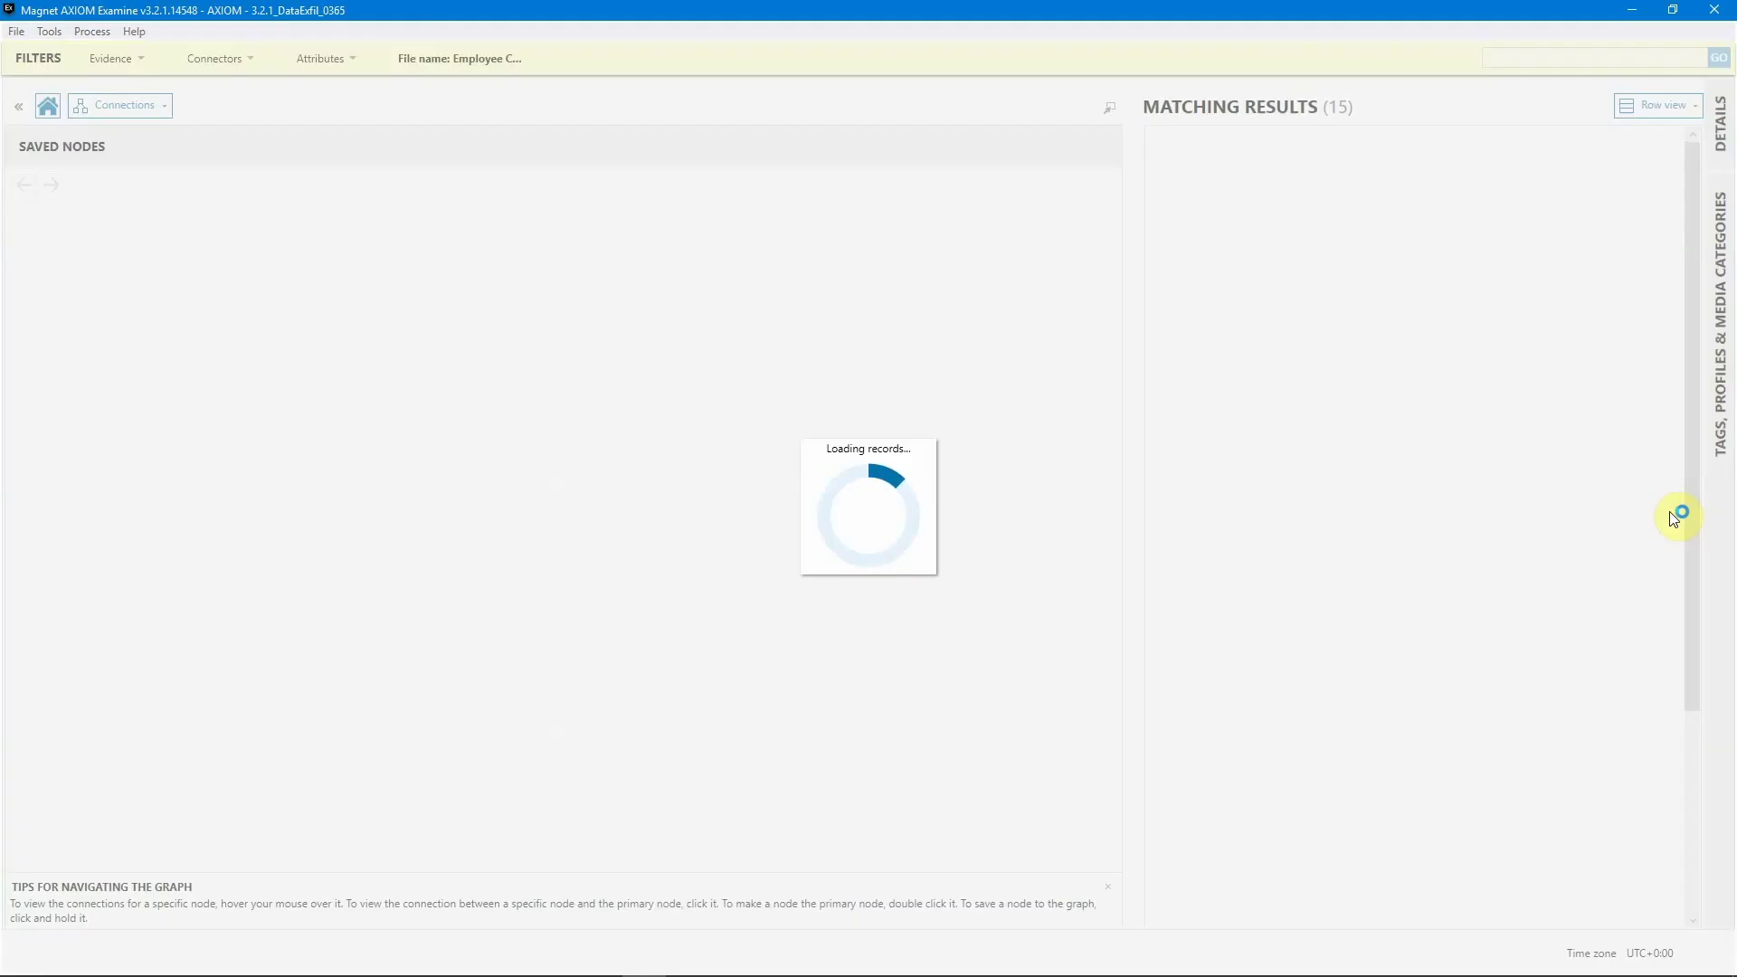
pyautogui.moveTo(751, 527); pyautogui.dragTo(838, 551)
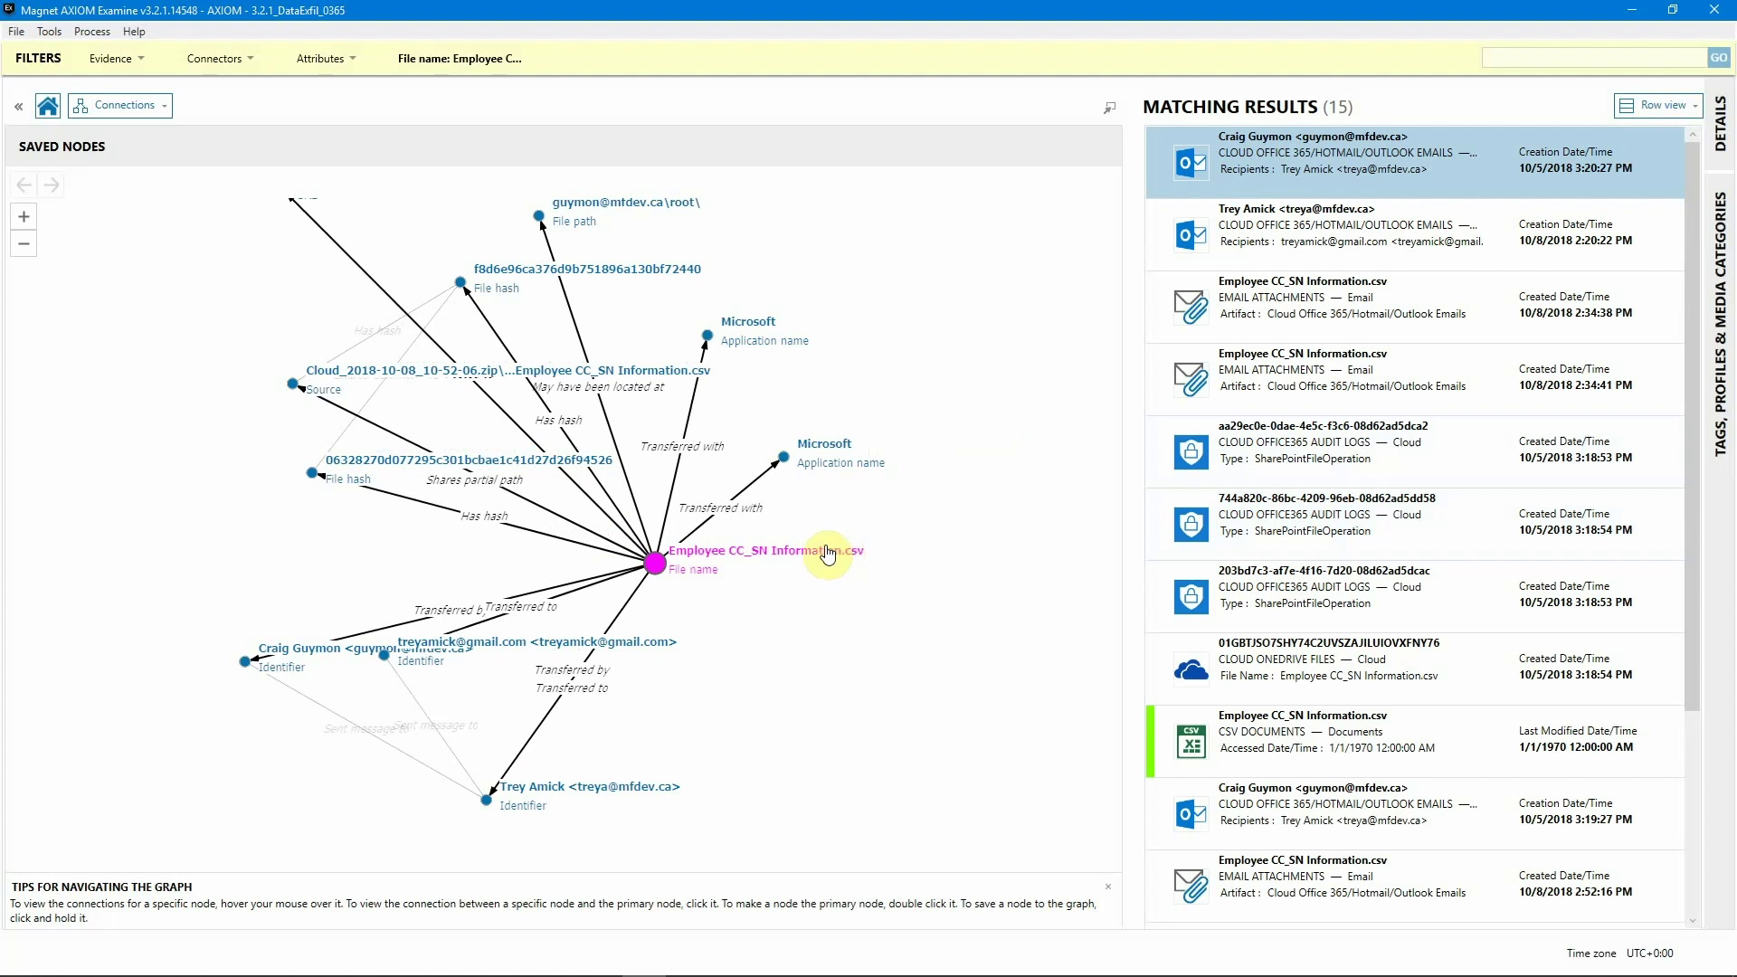
pyautogui.click(24, 246)
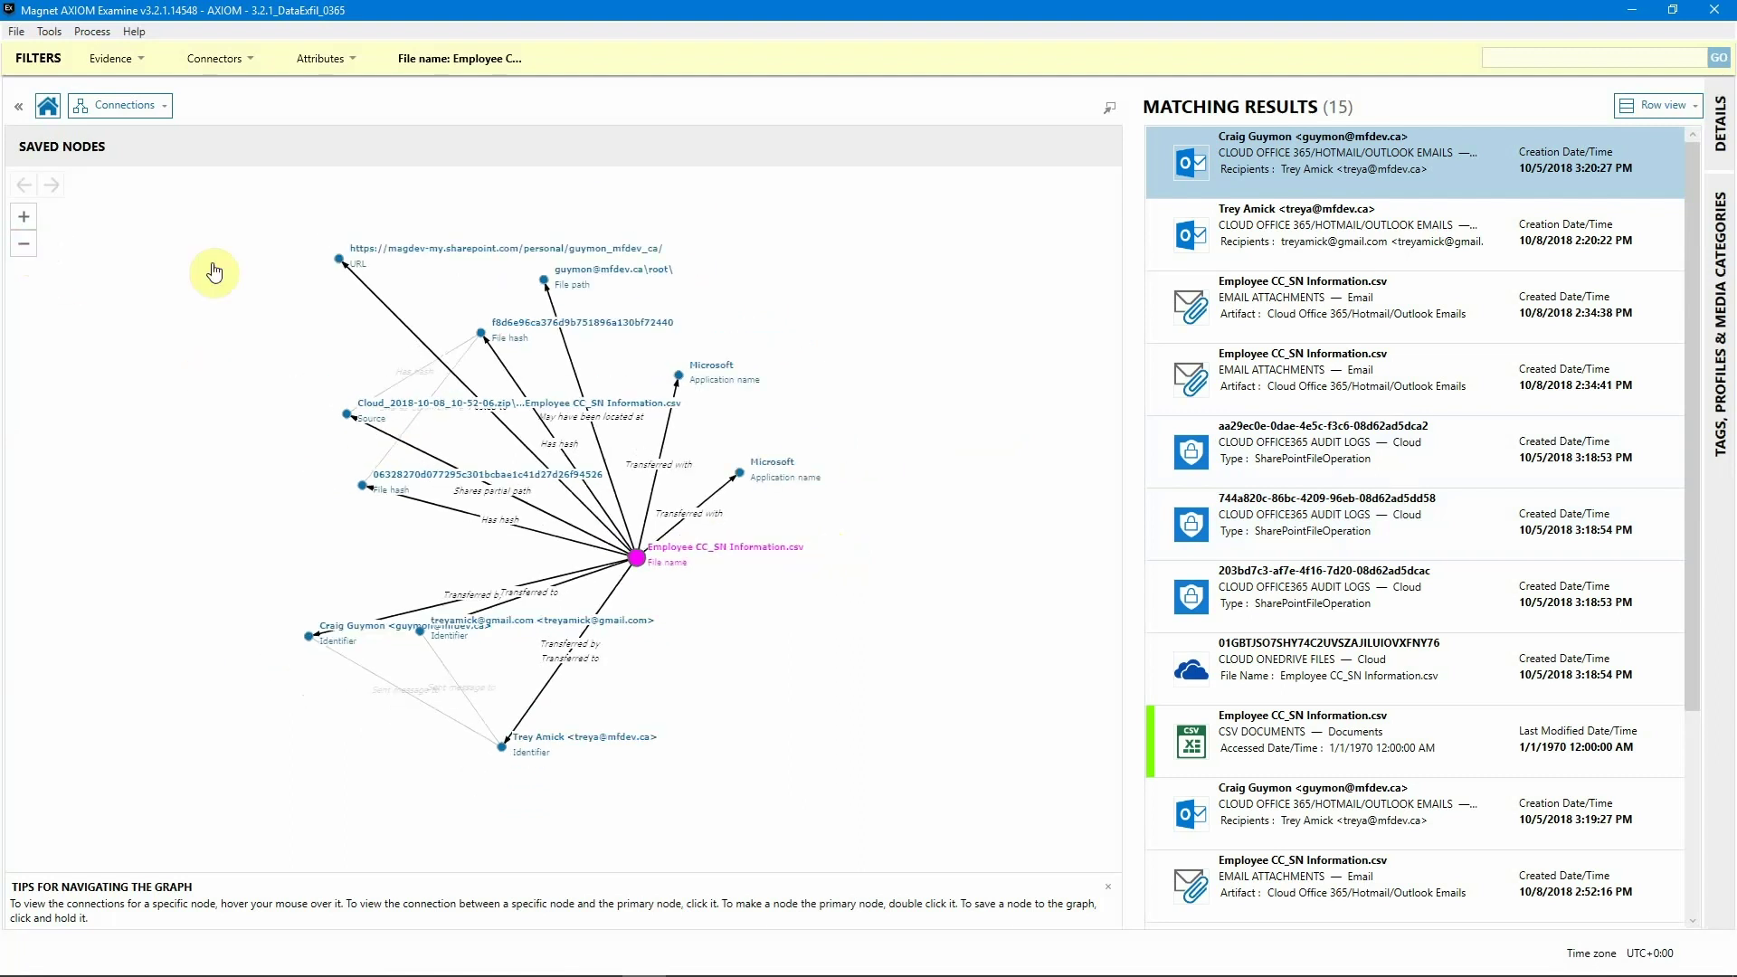
# Step: Drag the SharePoint URL, file-hash, Microsoft application and identifier nodes apart to untangle the graph
pyautogui.click(339, 261)
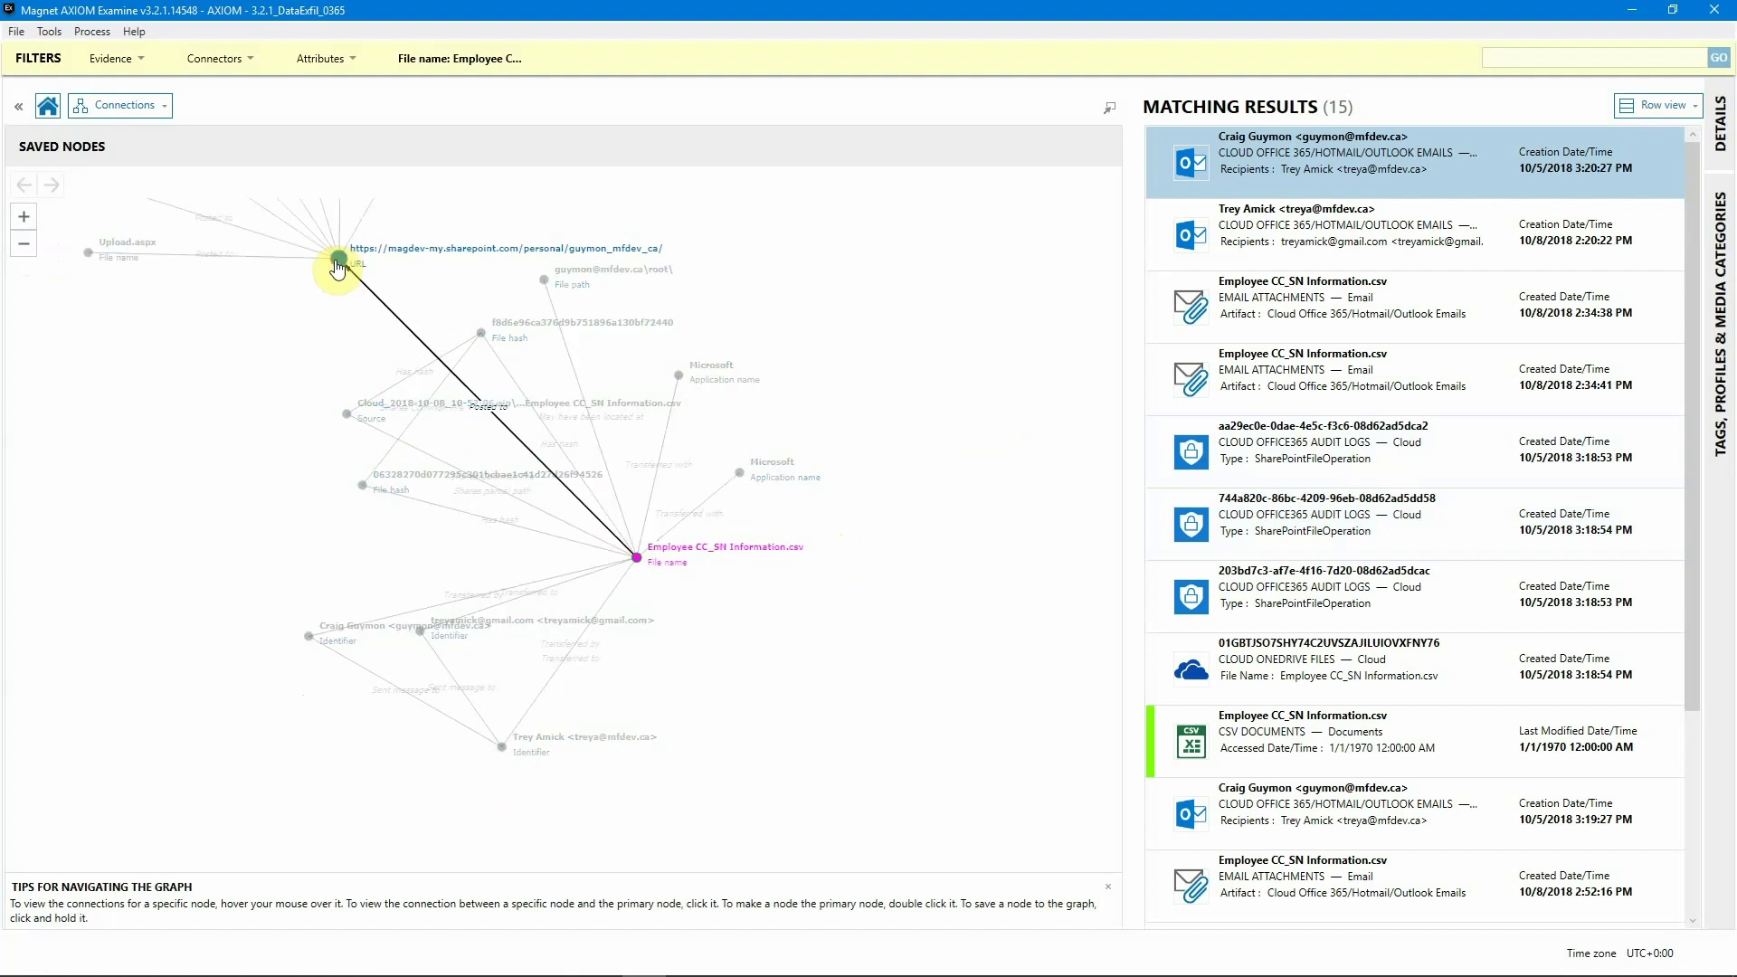
pyautogui.moveTo(338, 265); pyautogui.dragTo(95, 331)
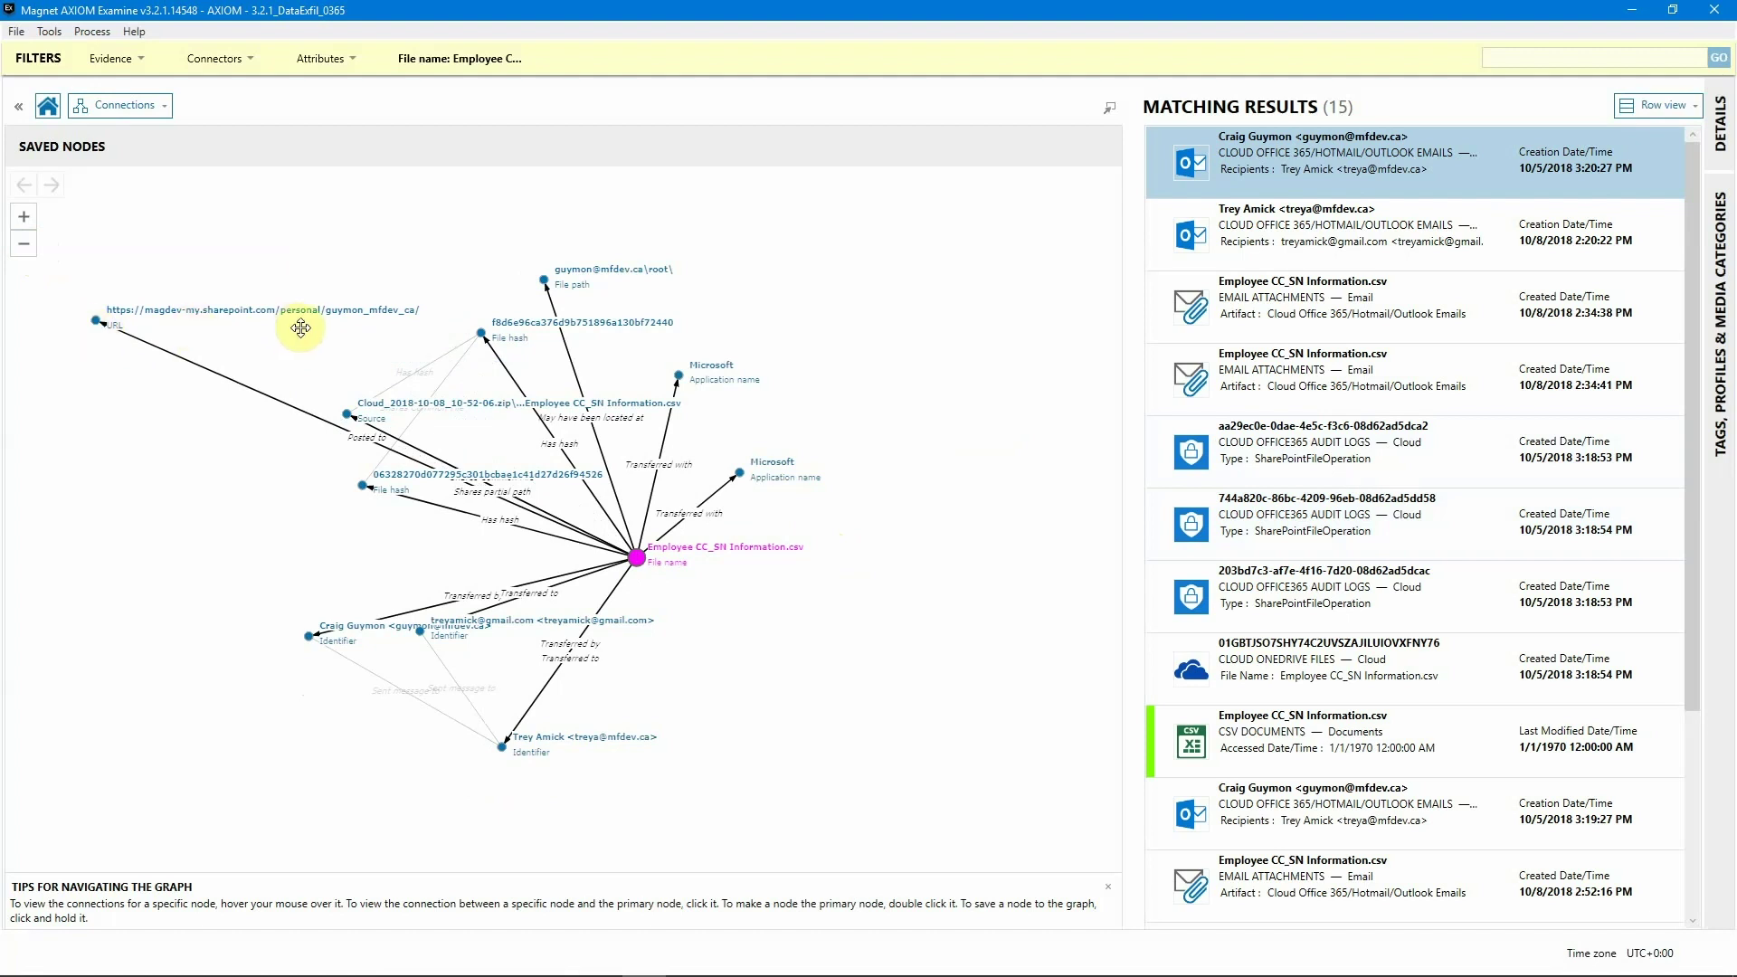
pyautogui.moveTo(376, 323)
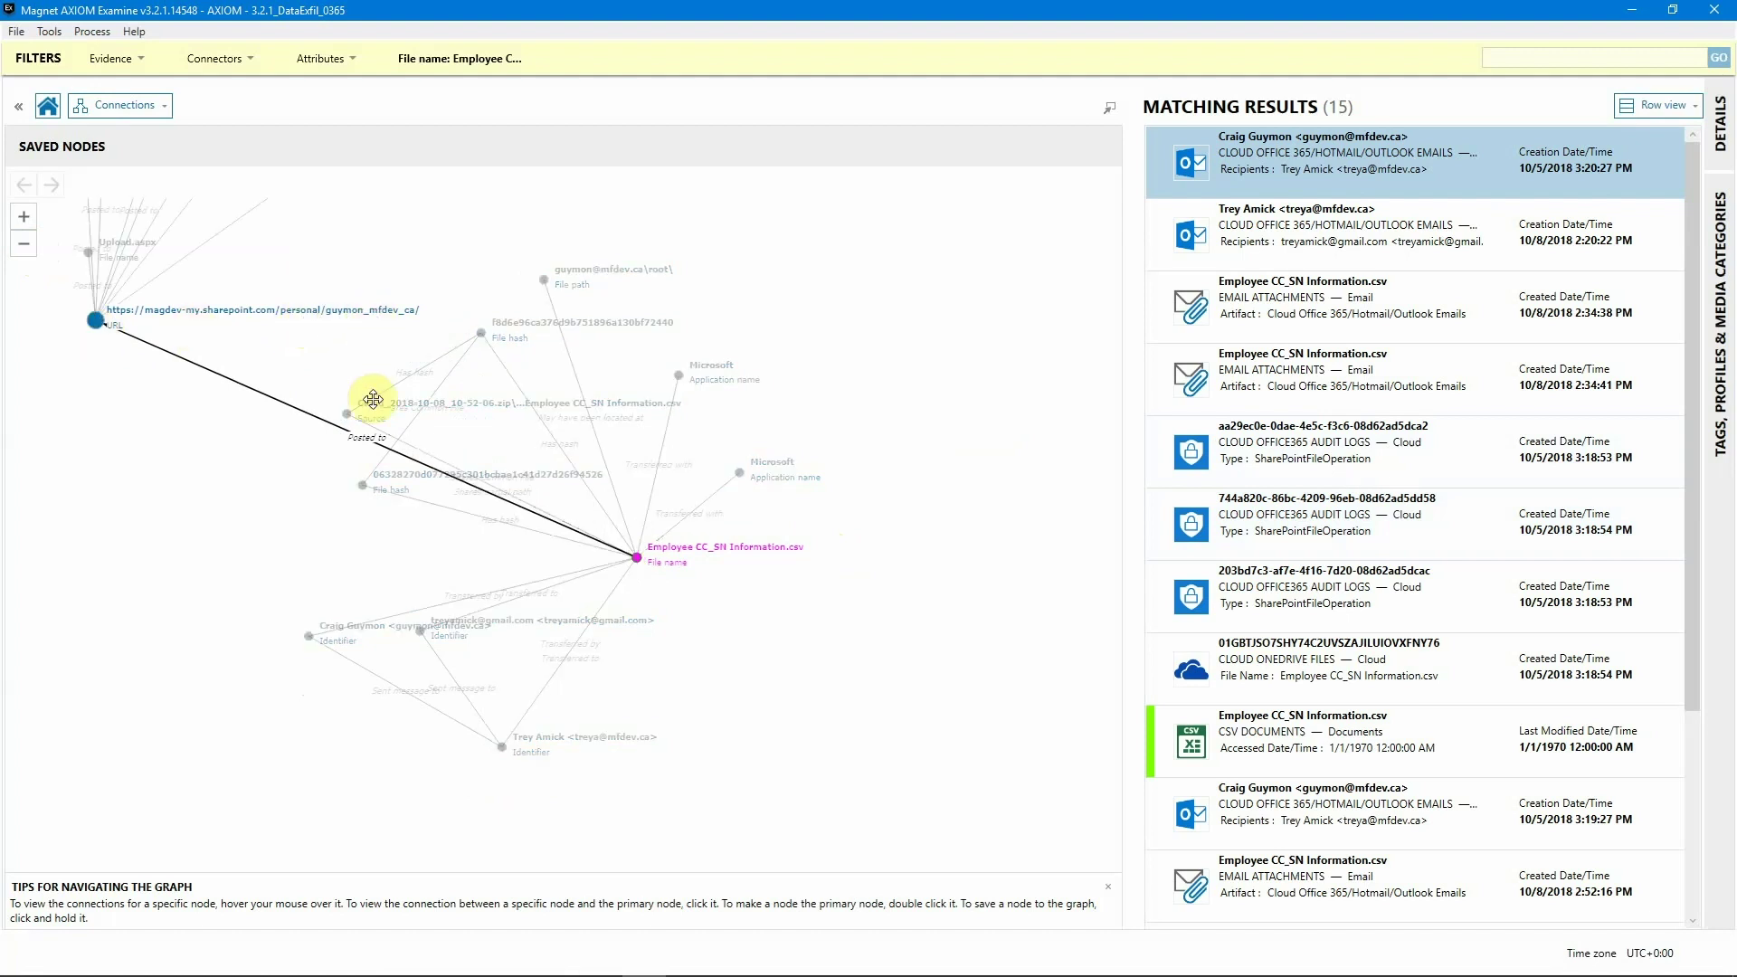
pyautogui.moveTo(453, 468); pyautogui.dragTo(802, 263)
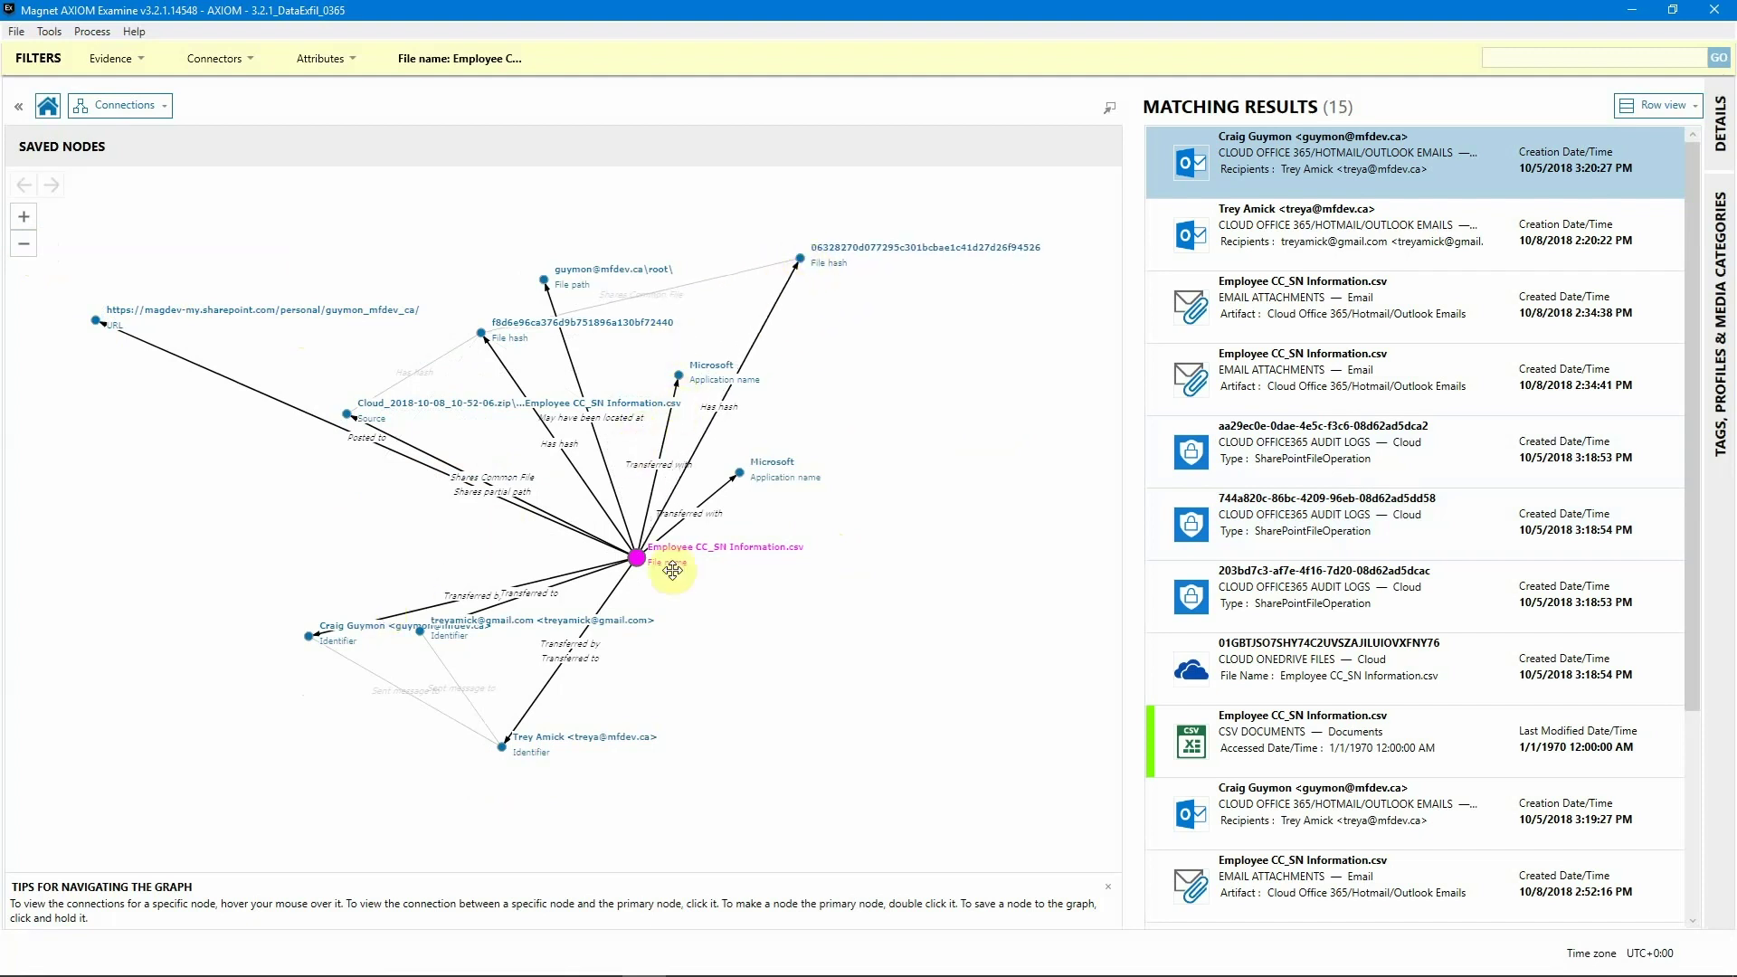
pyautogui.moveTo(679, 371); pyautogui.dragTo(817, 357)
pyautogui.moveTo(779, 486)
pyautogui.mouseDown()
pyautogui.moveTo(769, 502)
pyautogui.moveTo(793, 492)
pyautogui.mouseUp()
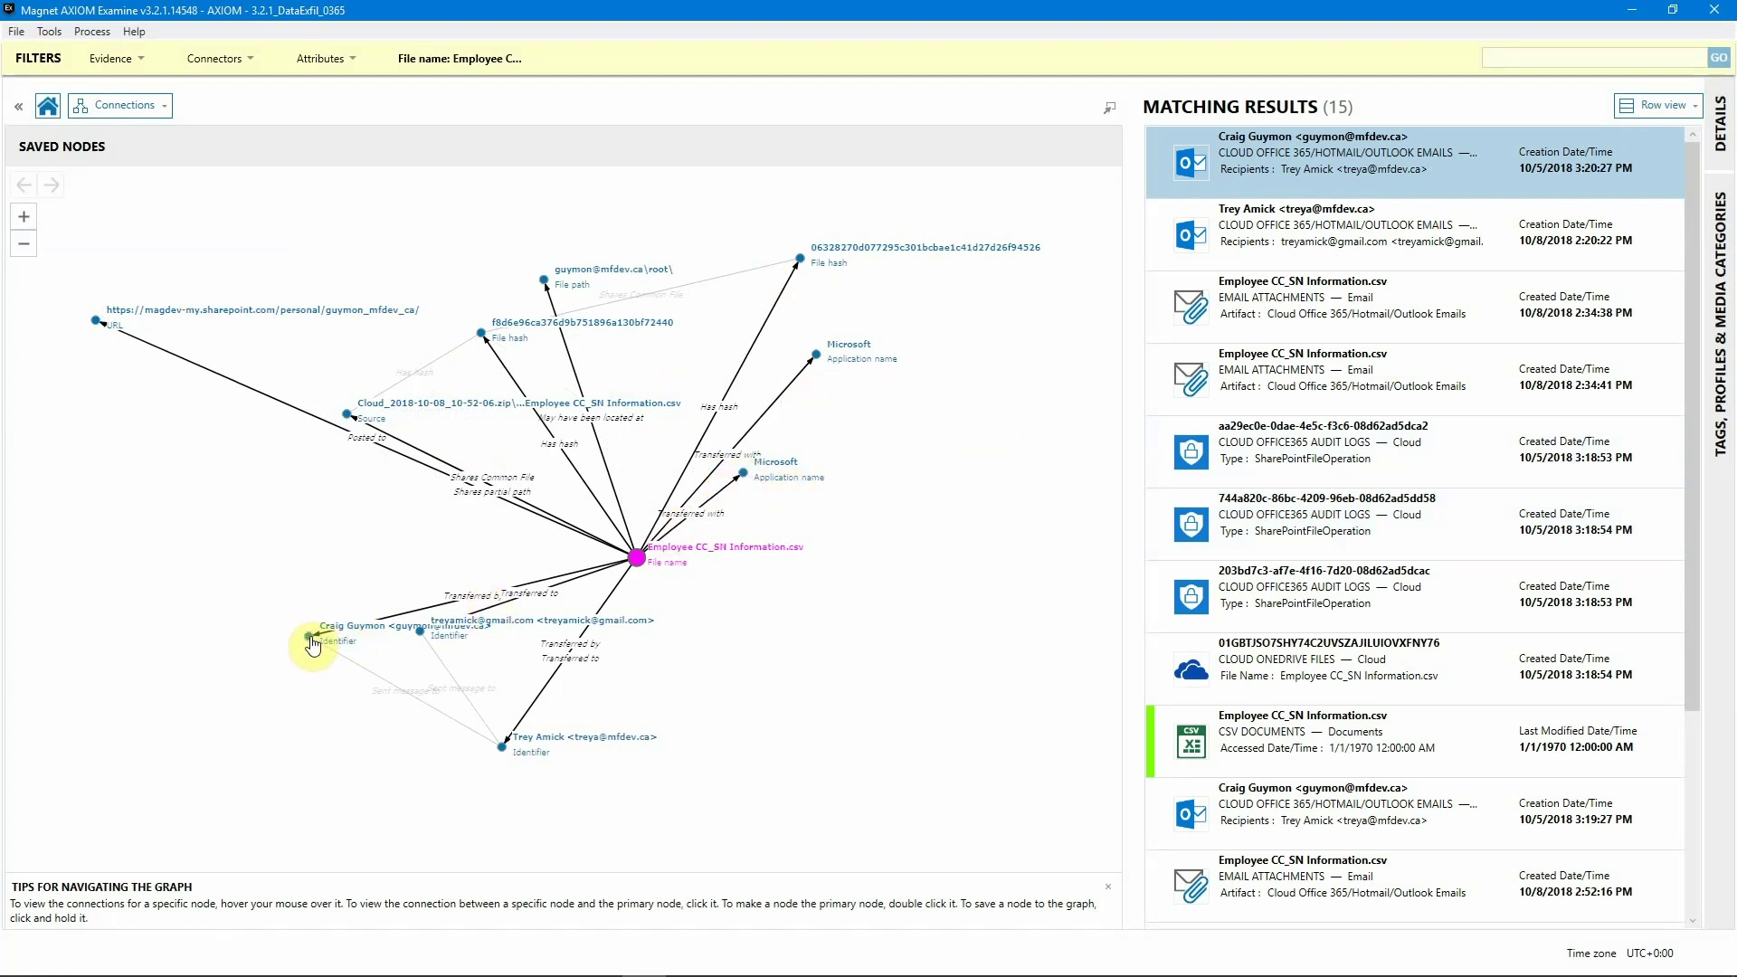
pyautogui.moveTo(311, 638); pyautogui.dragTo(89, 546)
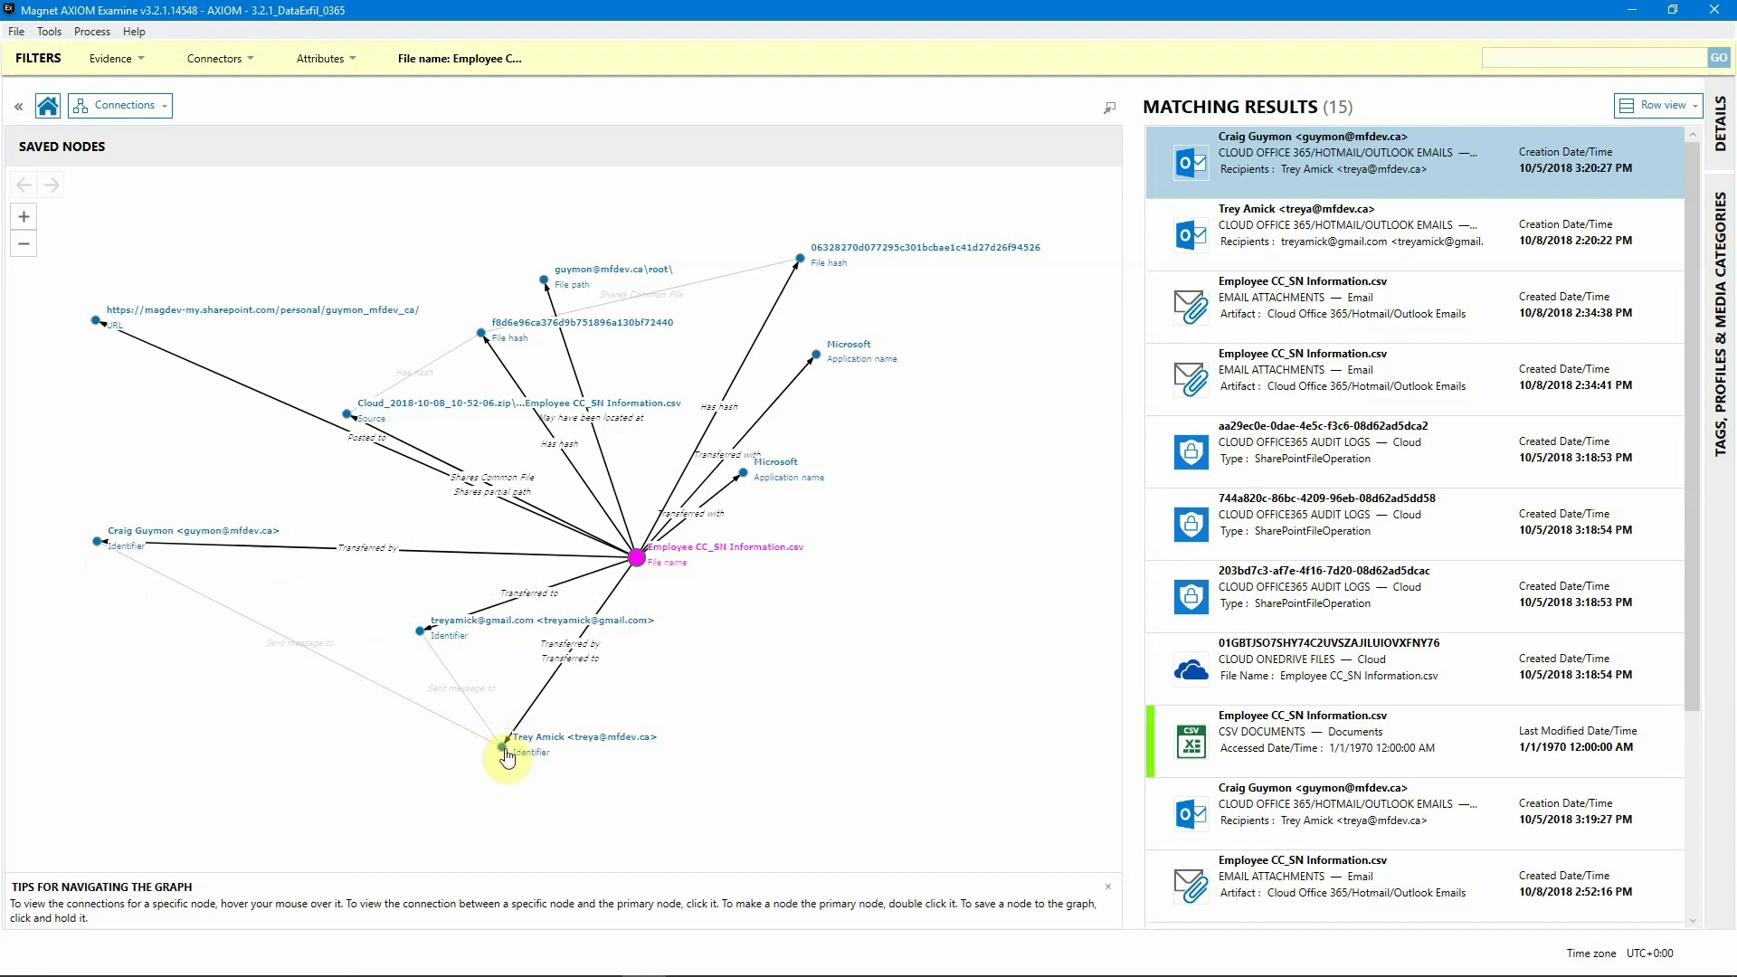
pyautogui.moveTo(489, 753); pyautogui.dragTo(101, 630)
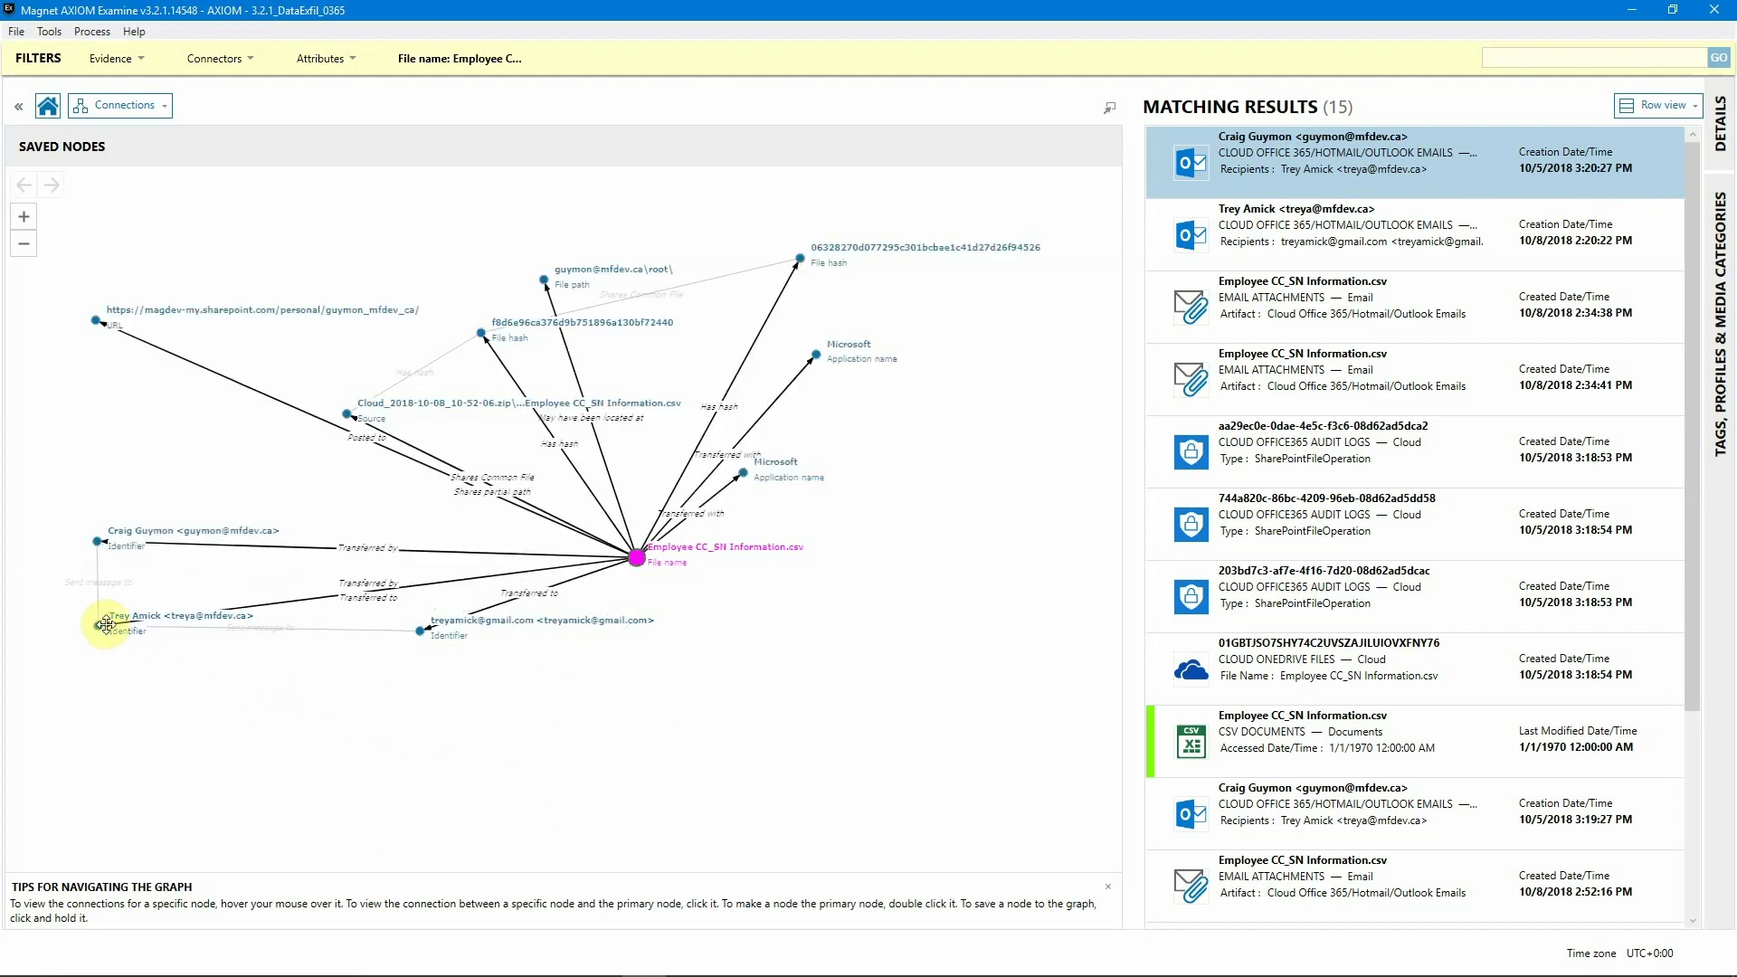
pyautogui.moveTo(427, 628); pyautogui.dragTo(436, 710)
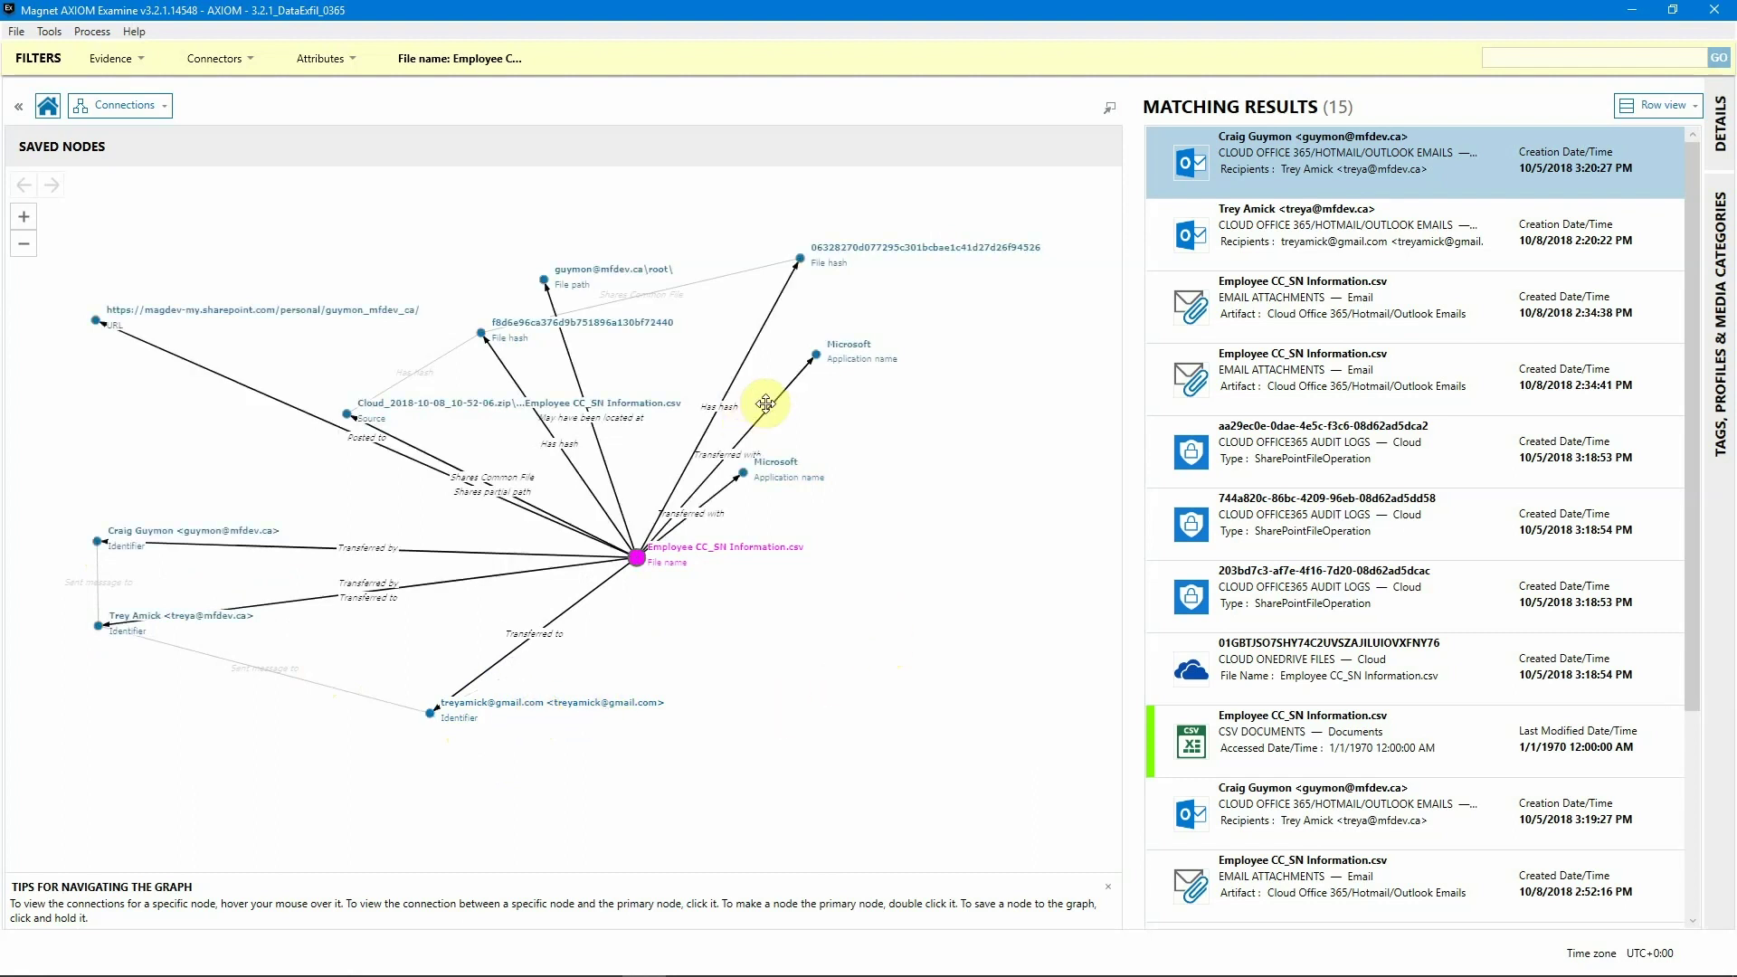
# Step: In the Artifacts view, bookmark the OneDrive Employee CC_SN Information.csv entry and list its 6 Office365 audit logs
pyautogui.click(126, 105)
pyautogui.click(127, 159)
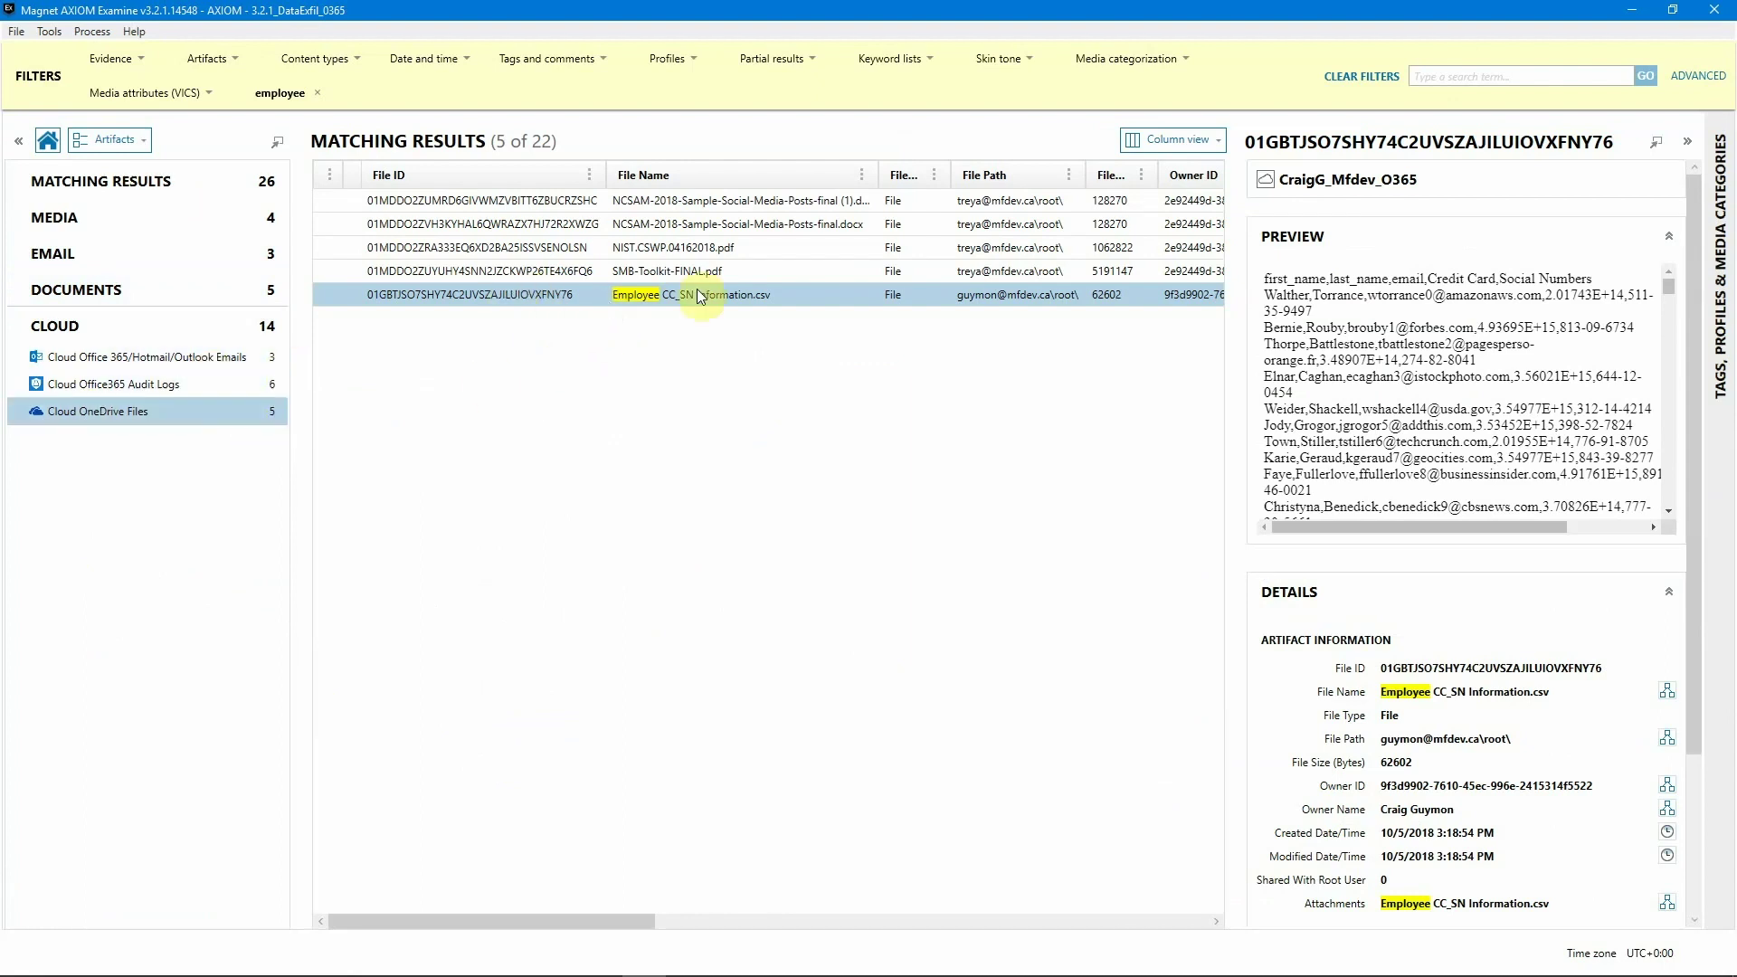
pyautogui.rightClick(525, 295)
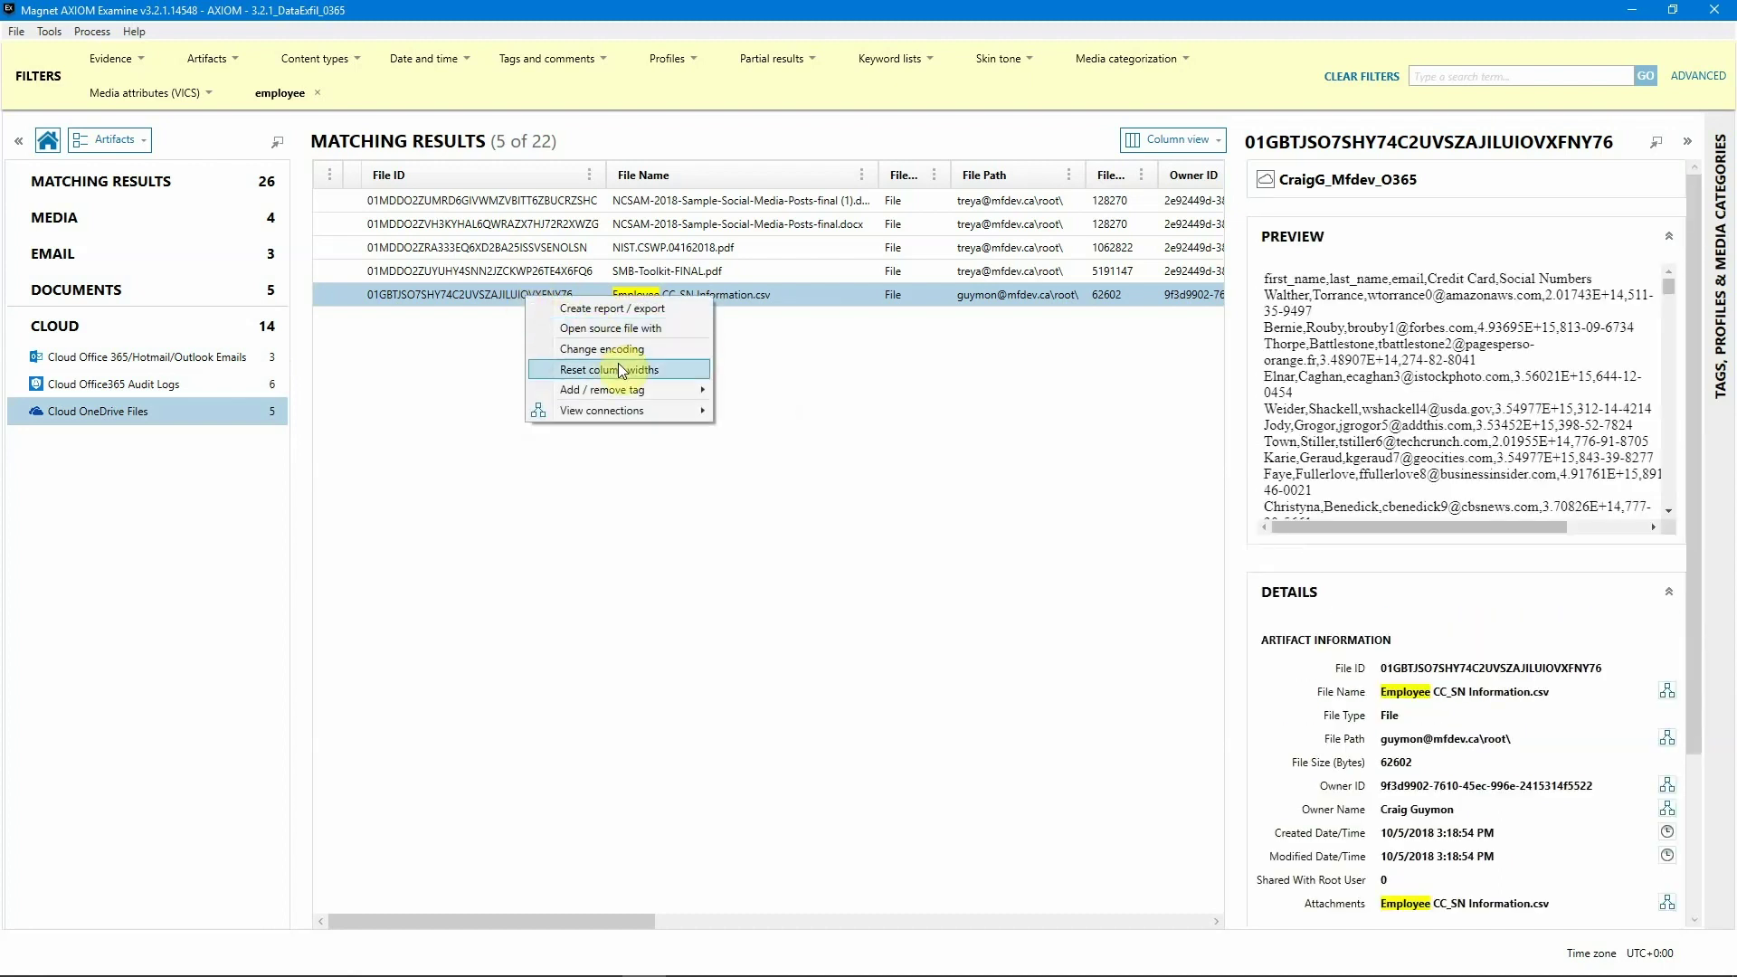
pyautogui.moveTo(633, 390)
pyautogui.click(751, 390)
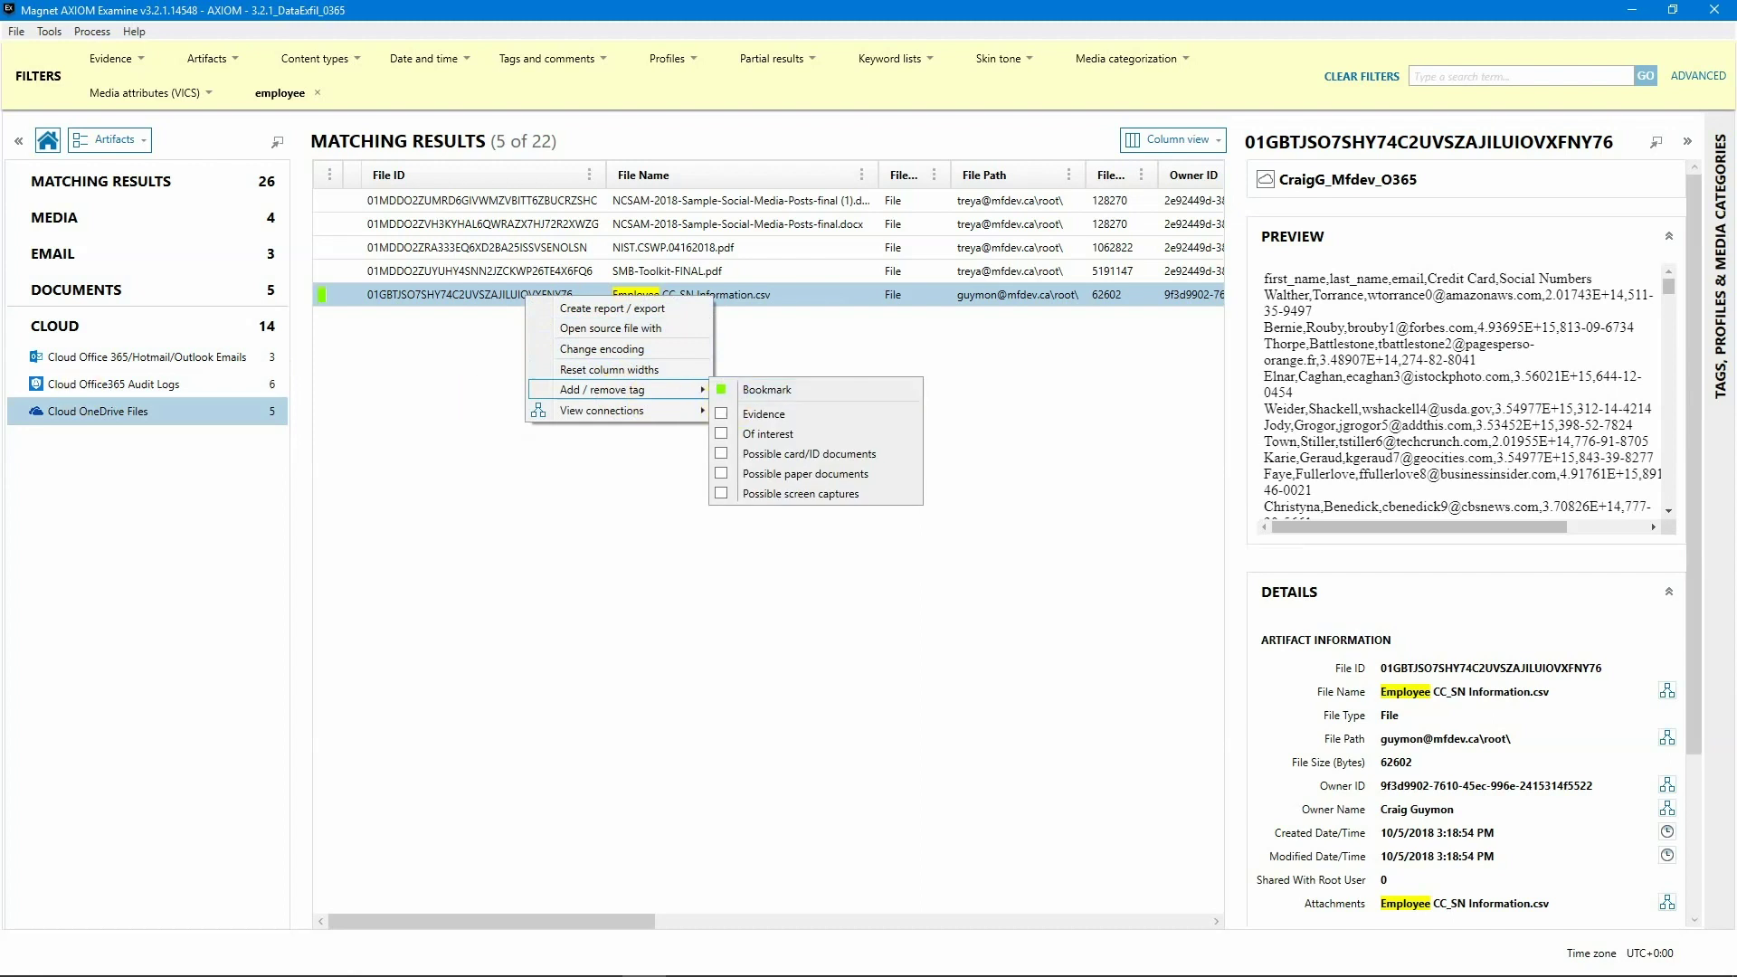
pyautogui.click(141, 384)
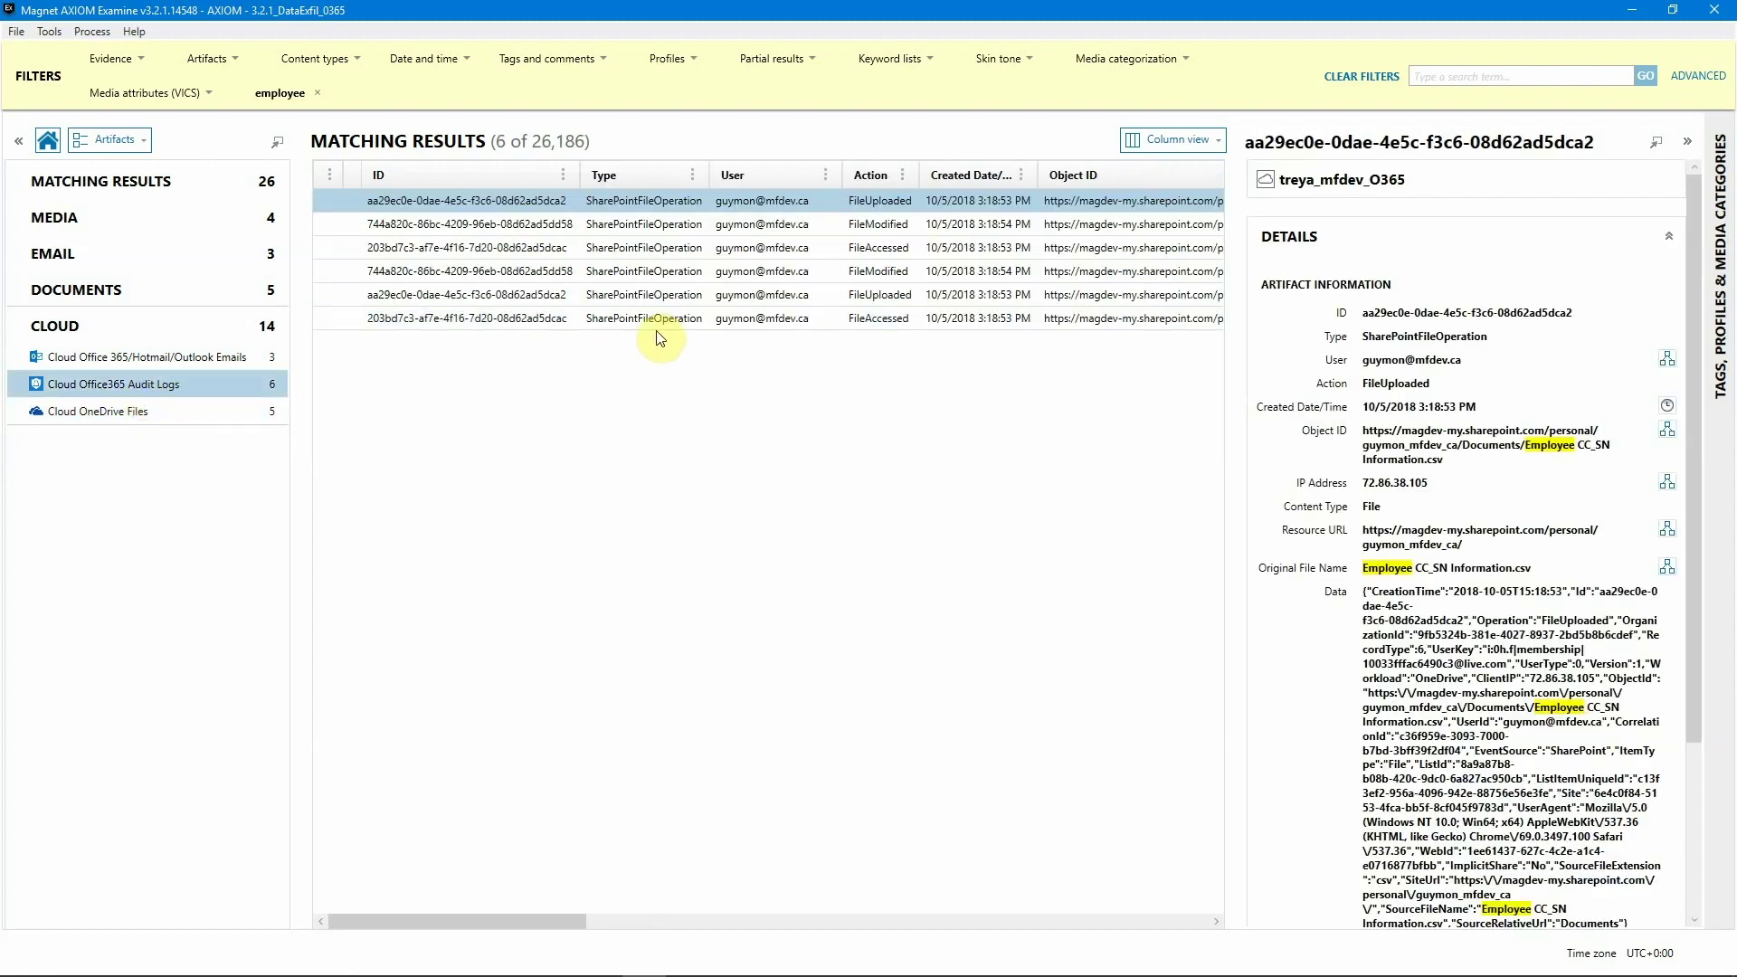
# Step: Inspect the FileUploaded audit entry's details, highlighting its OneDrive workload value
pyautogui.click(872, 203)
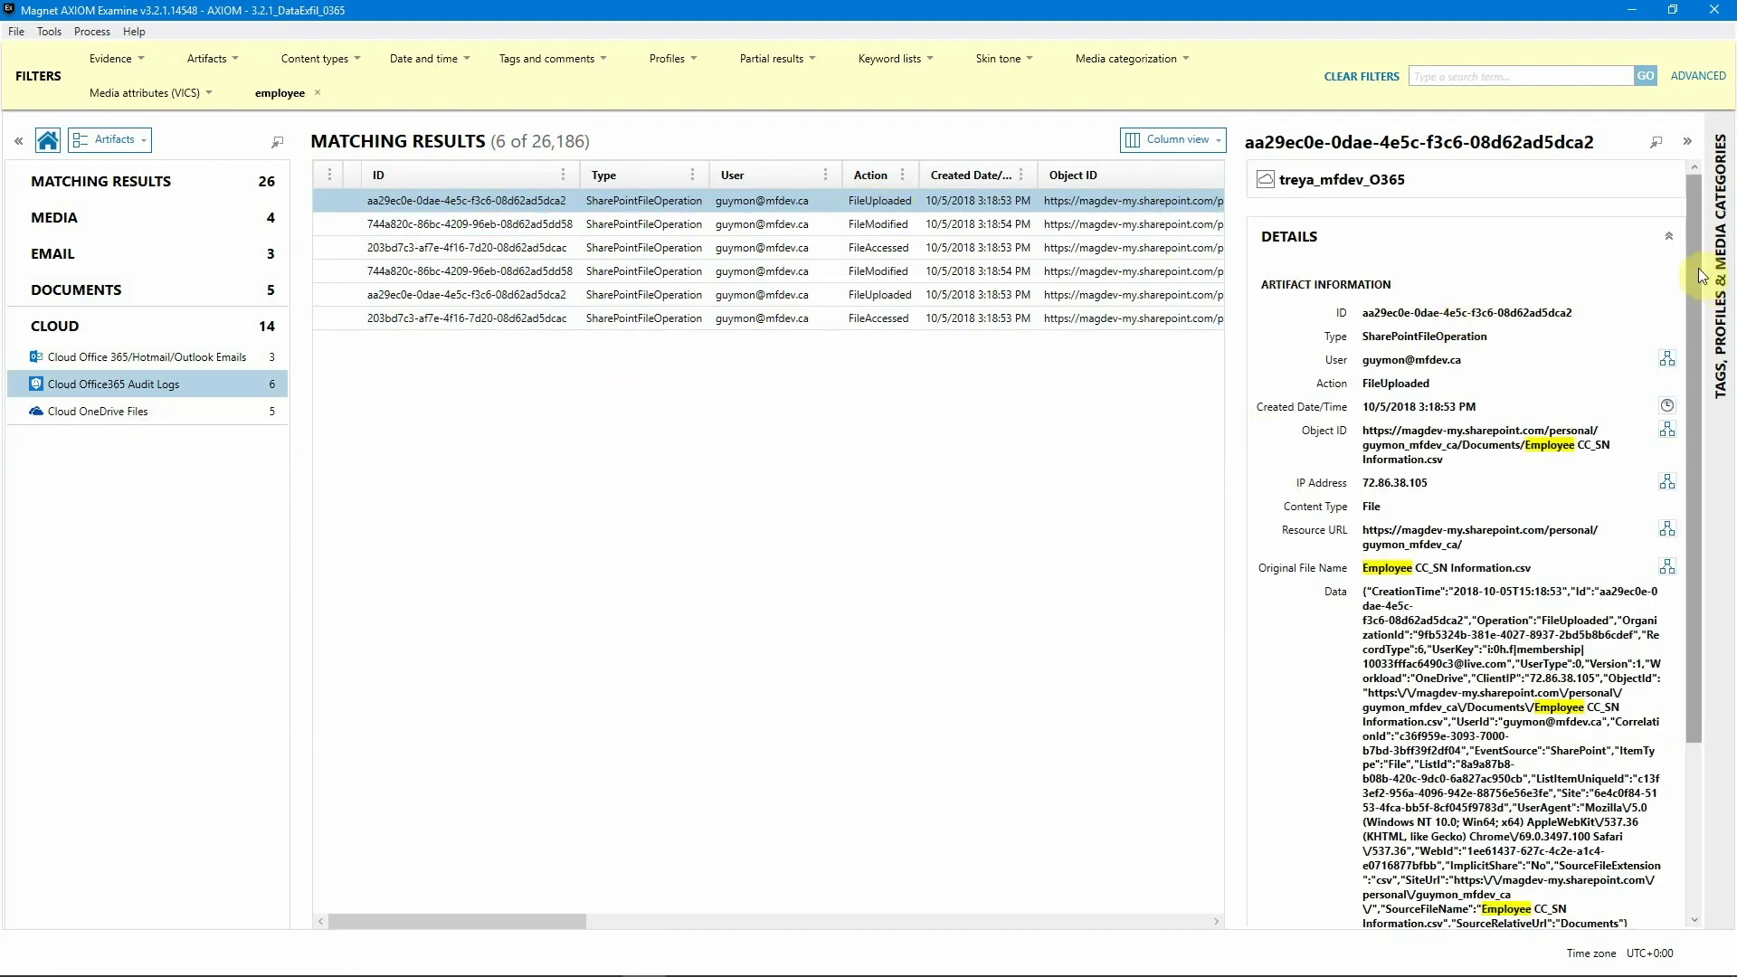
pyautogui.scroll(-2, 1698, 308)
pyautogui.scroll(-2, 1698, 307)
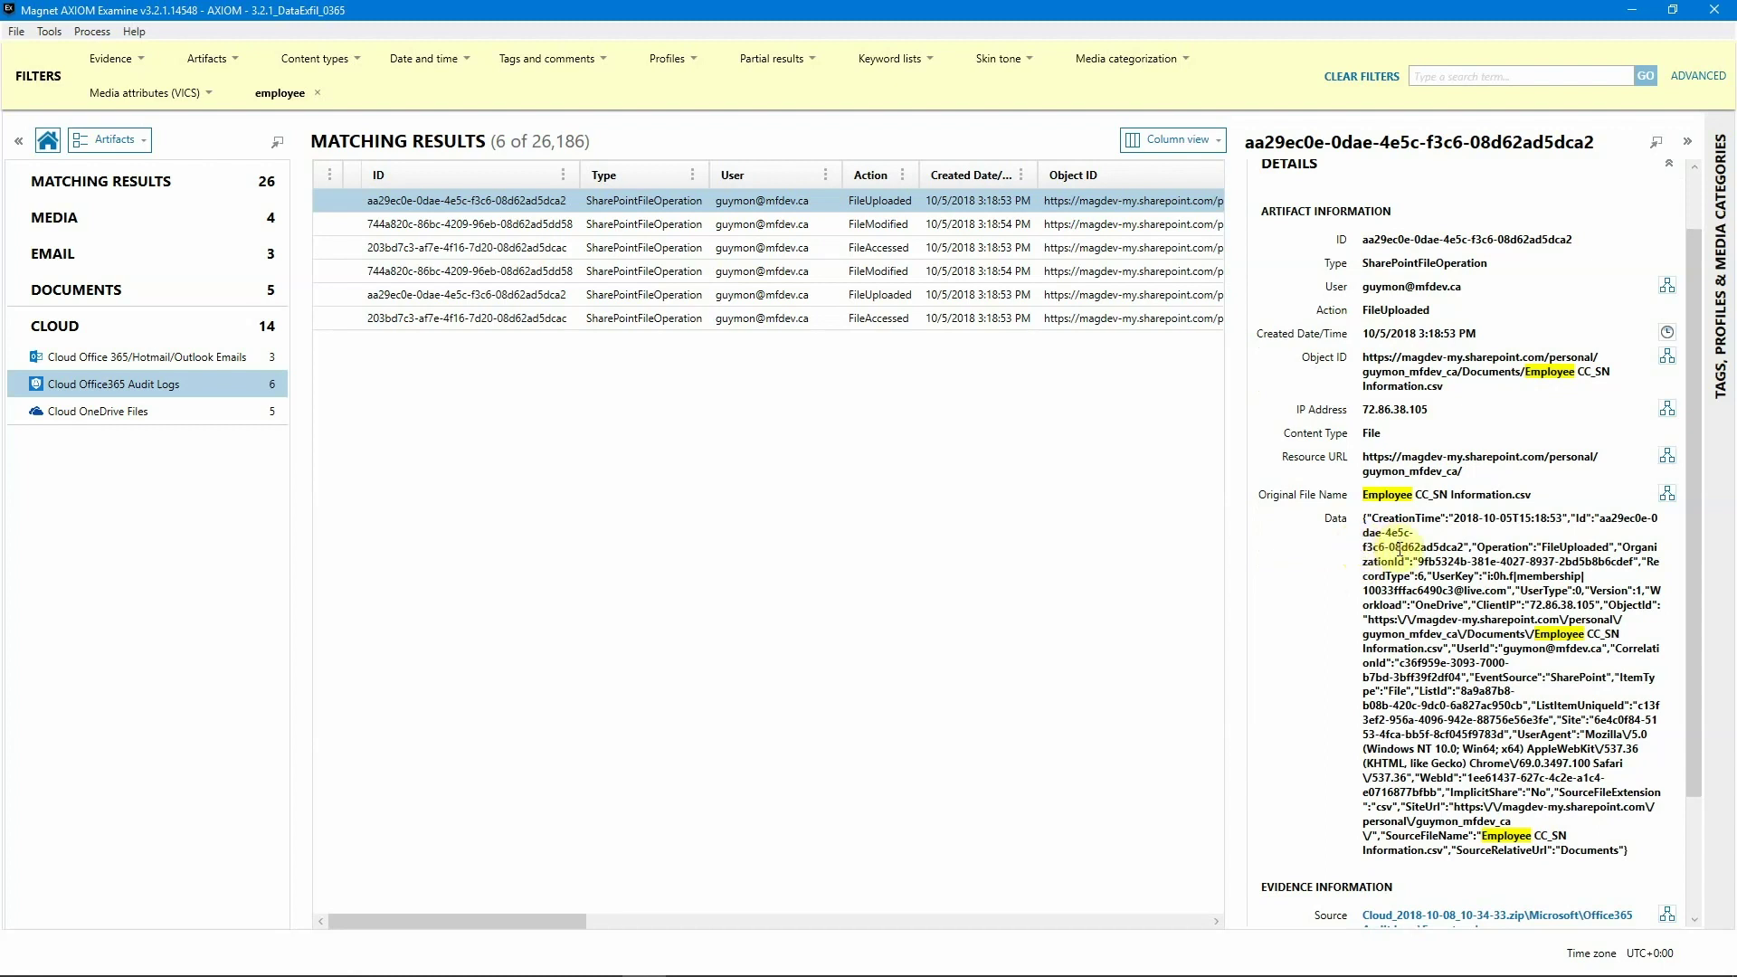
pyautogui.doubleClick(1421, 605)
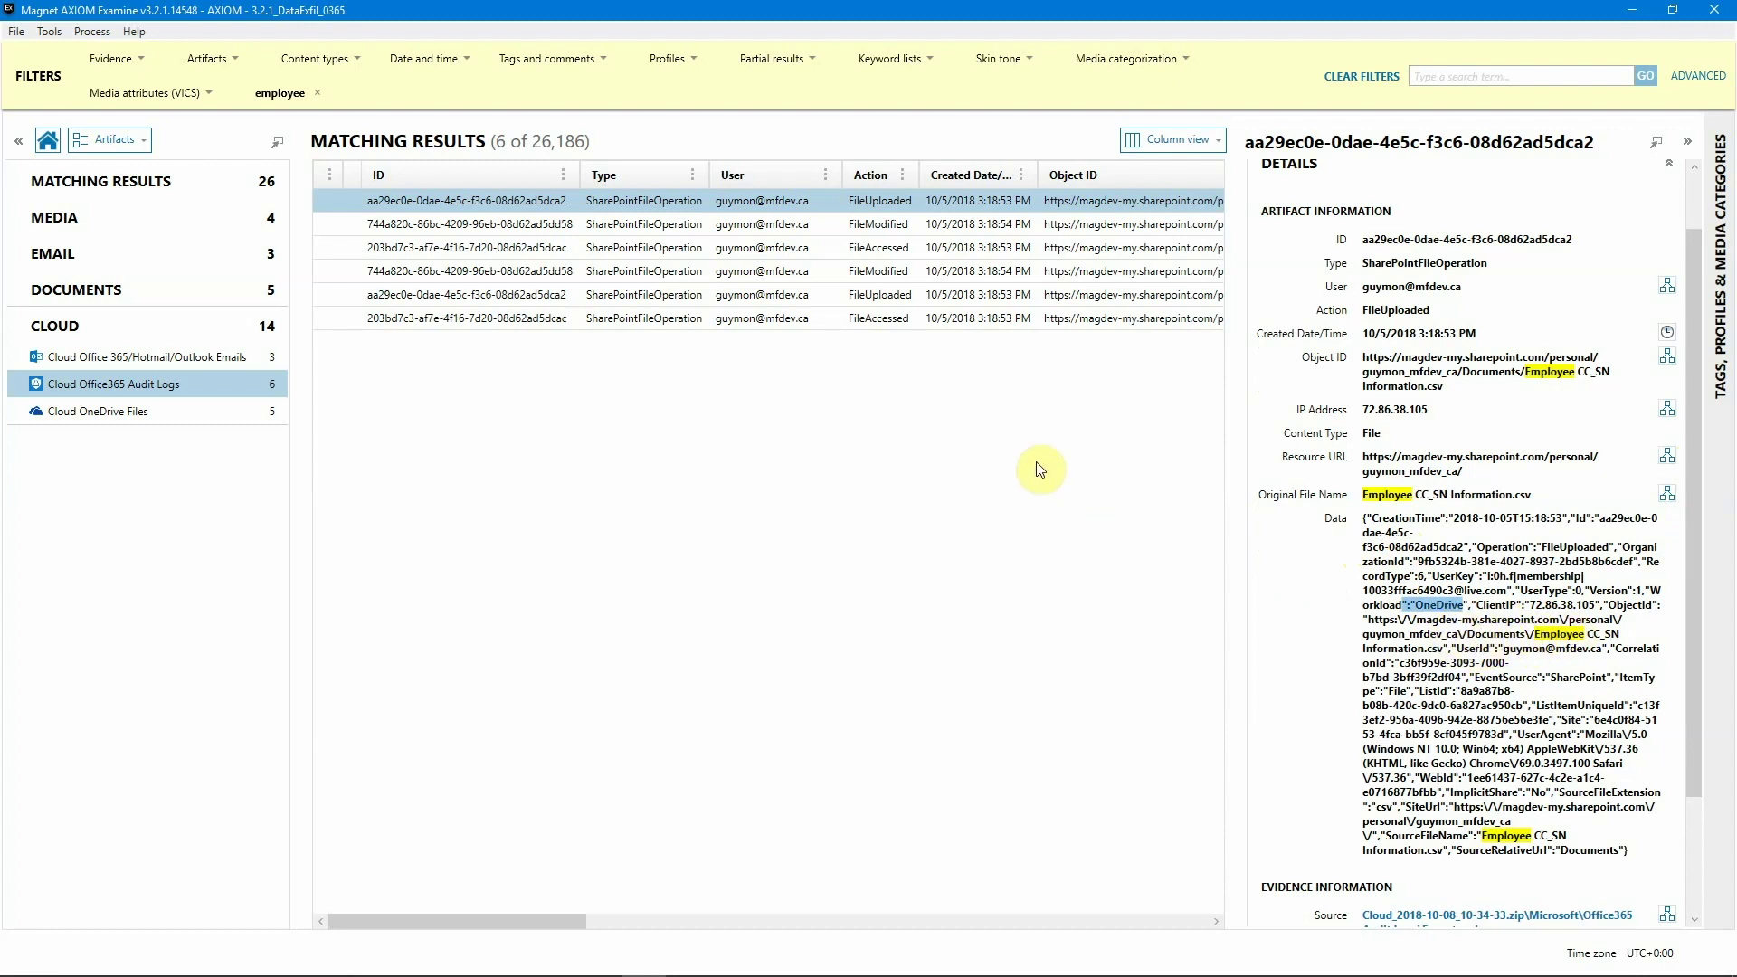
# Step: Bookmark the FileUploaded, FileModified and FileAccessed audit entries together
pyautogui.keyDown('ctrl'); pyautogui.click(750, 233); pyautogui.keyUp('ctrl')
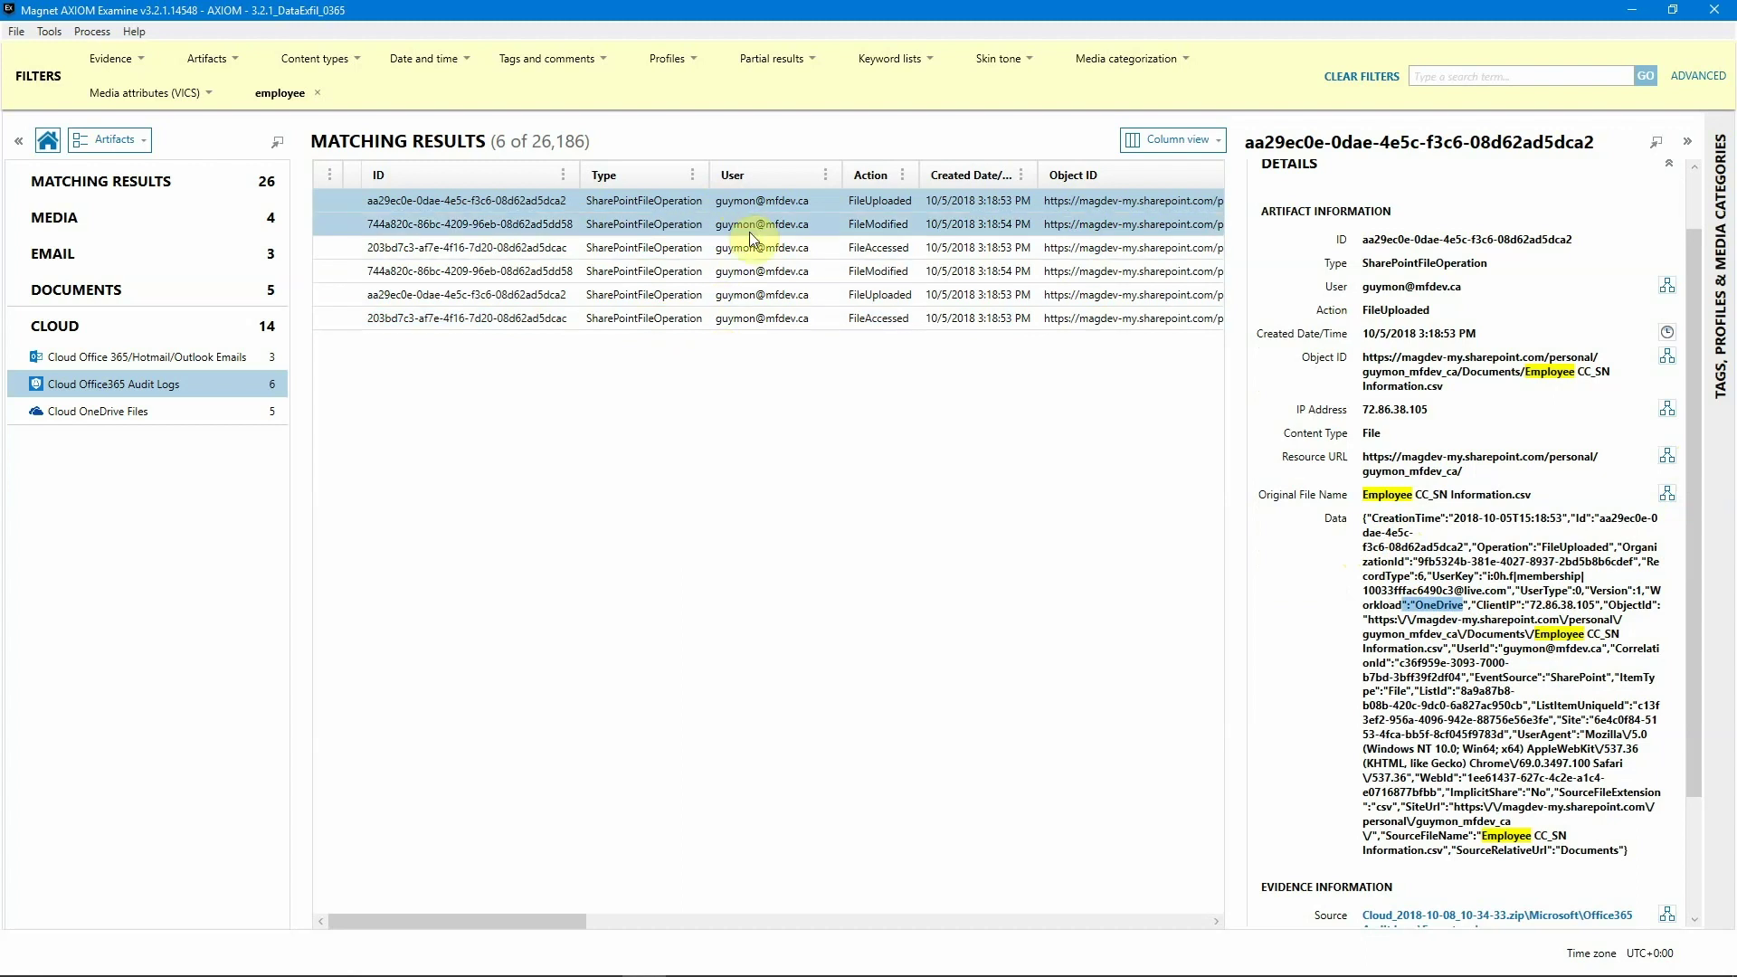
pyautogui.keyDown('ctrl'); pyautogui.click(750, 244); pyautogui.keyUp('ctrl')
pyautogui.rightClick(637, 228)
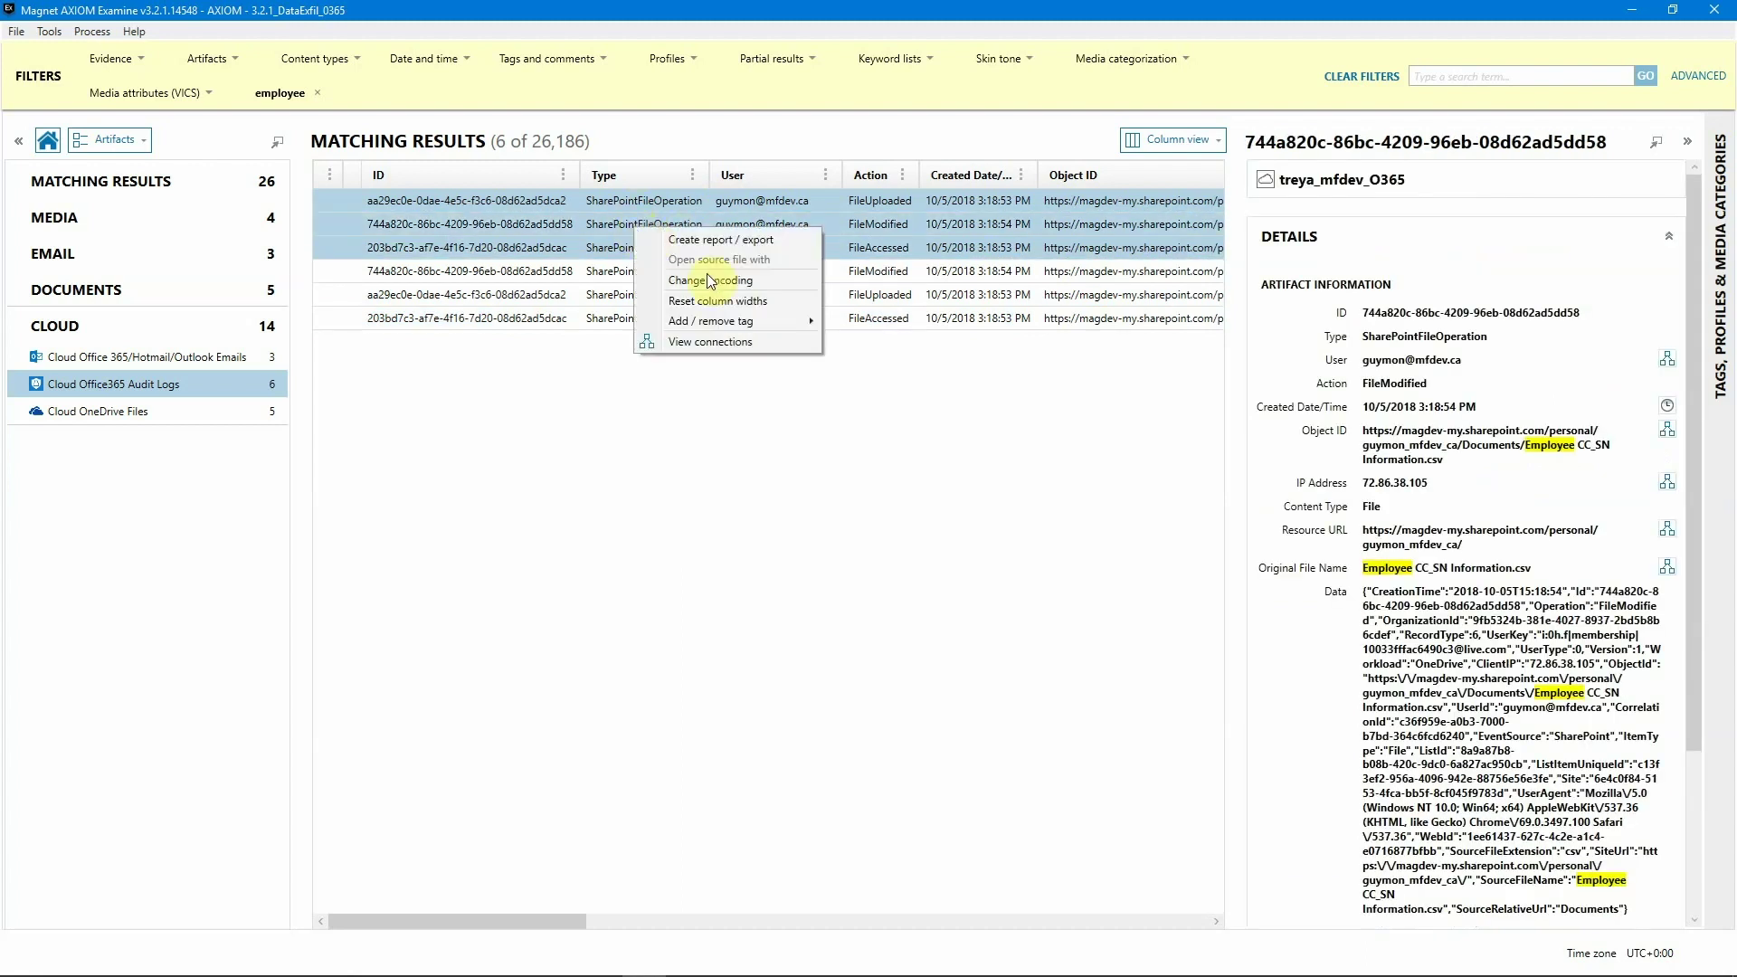
pyautogui.moveTo(715, 323)
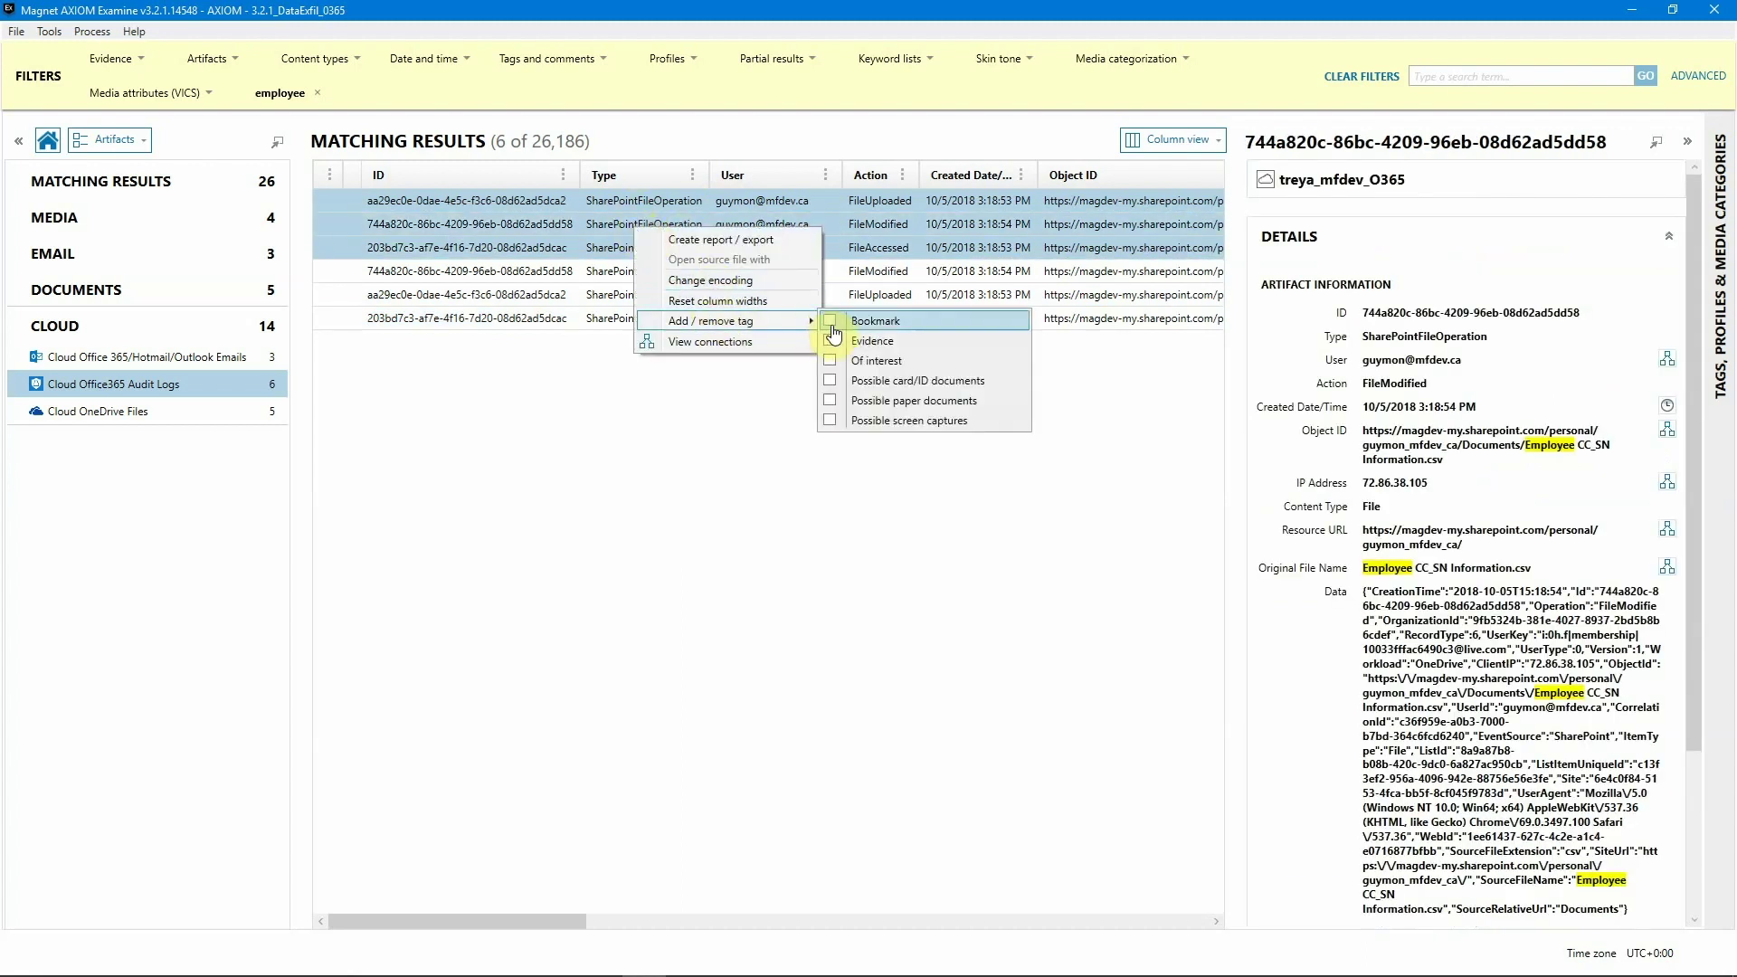
pyautogui.click(833, 328)
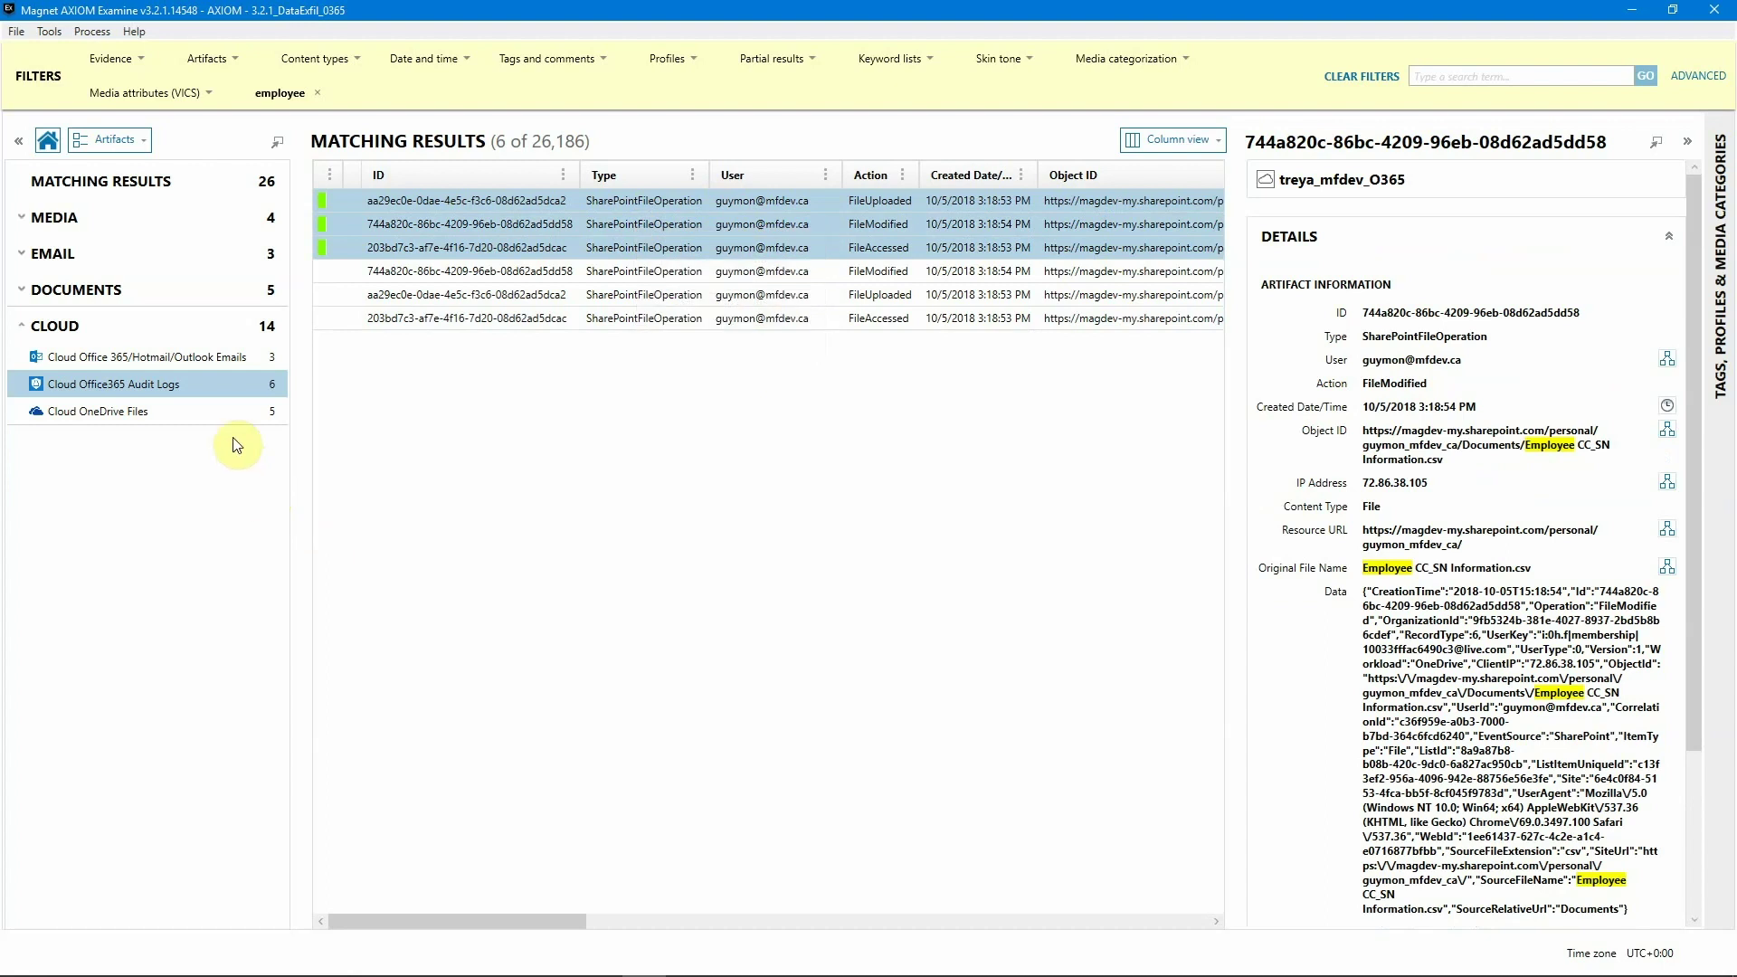
# Step: List the cloud Outlook emails, select Re: Vacation, and preview its attached Employee CC_SN Information.csv
pyautogui.click(225, 362)
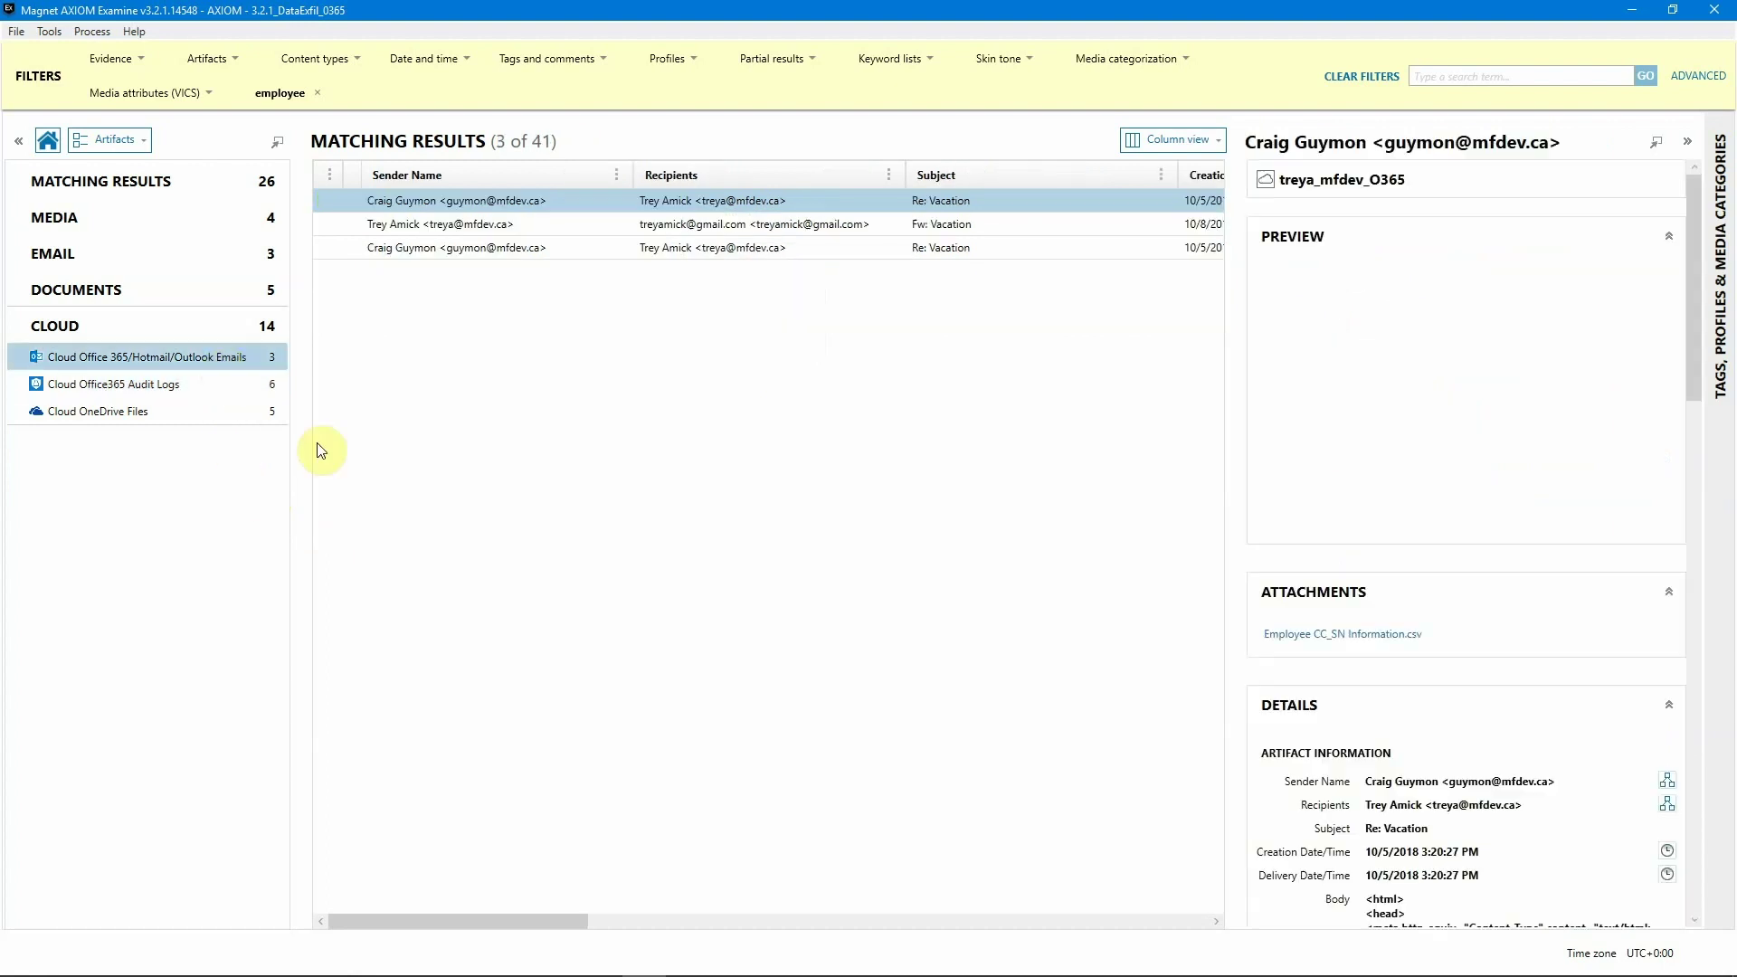
pyautogui.click(404, 207)
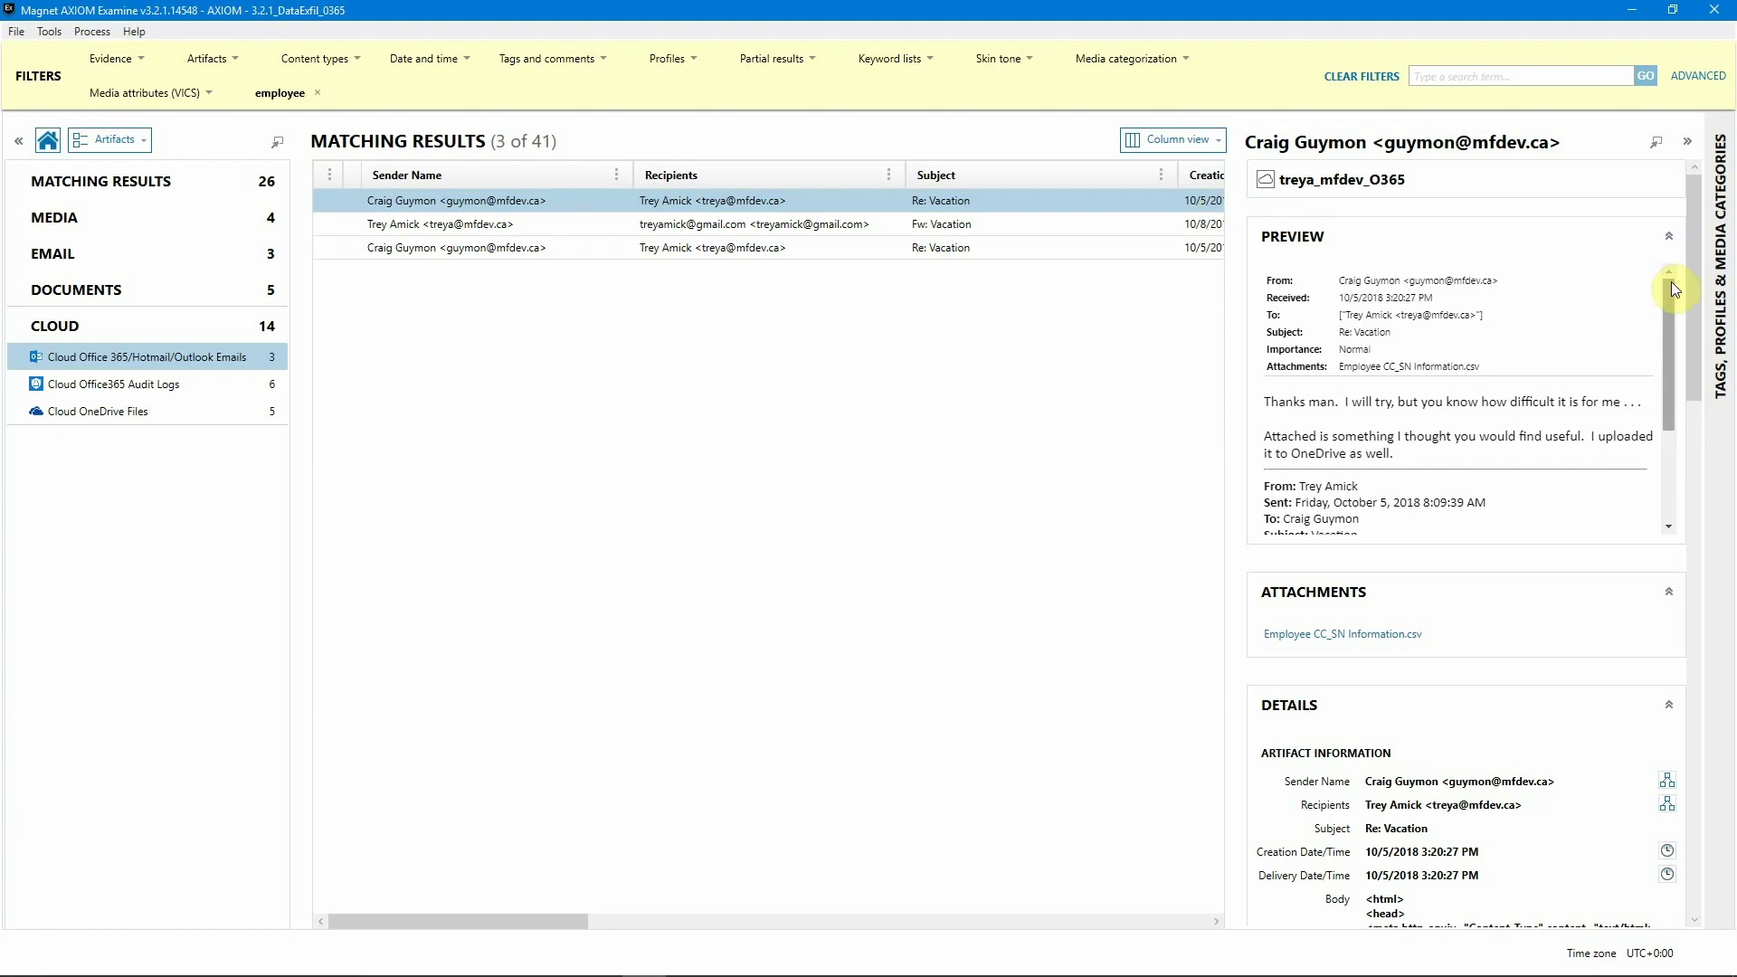
pyautogui.moveTo(1670, 282)
pyautogui.mouseDown()
pyautogui.moveTo(1672, 405)
pyautogui.moveTo(1670, 262)
pyautogui.moveTo(1697, 295)
pyautogui.mouseUp()
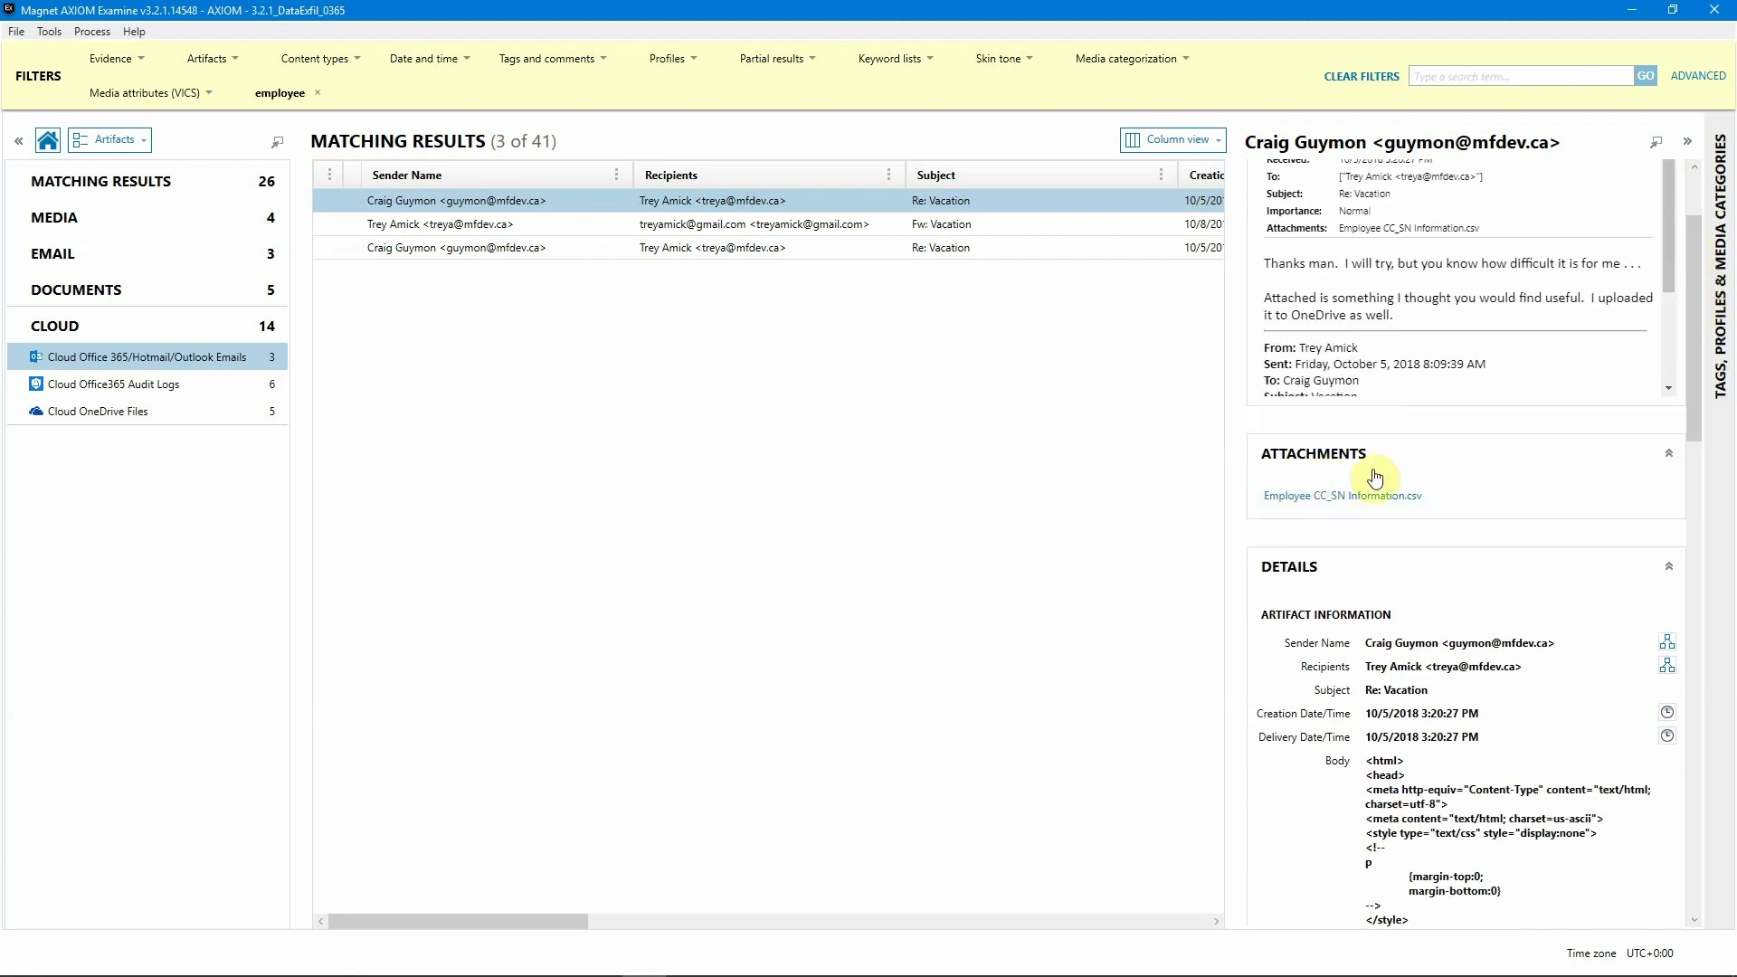
pyautogui.click(1353, 499)
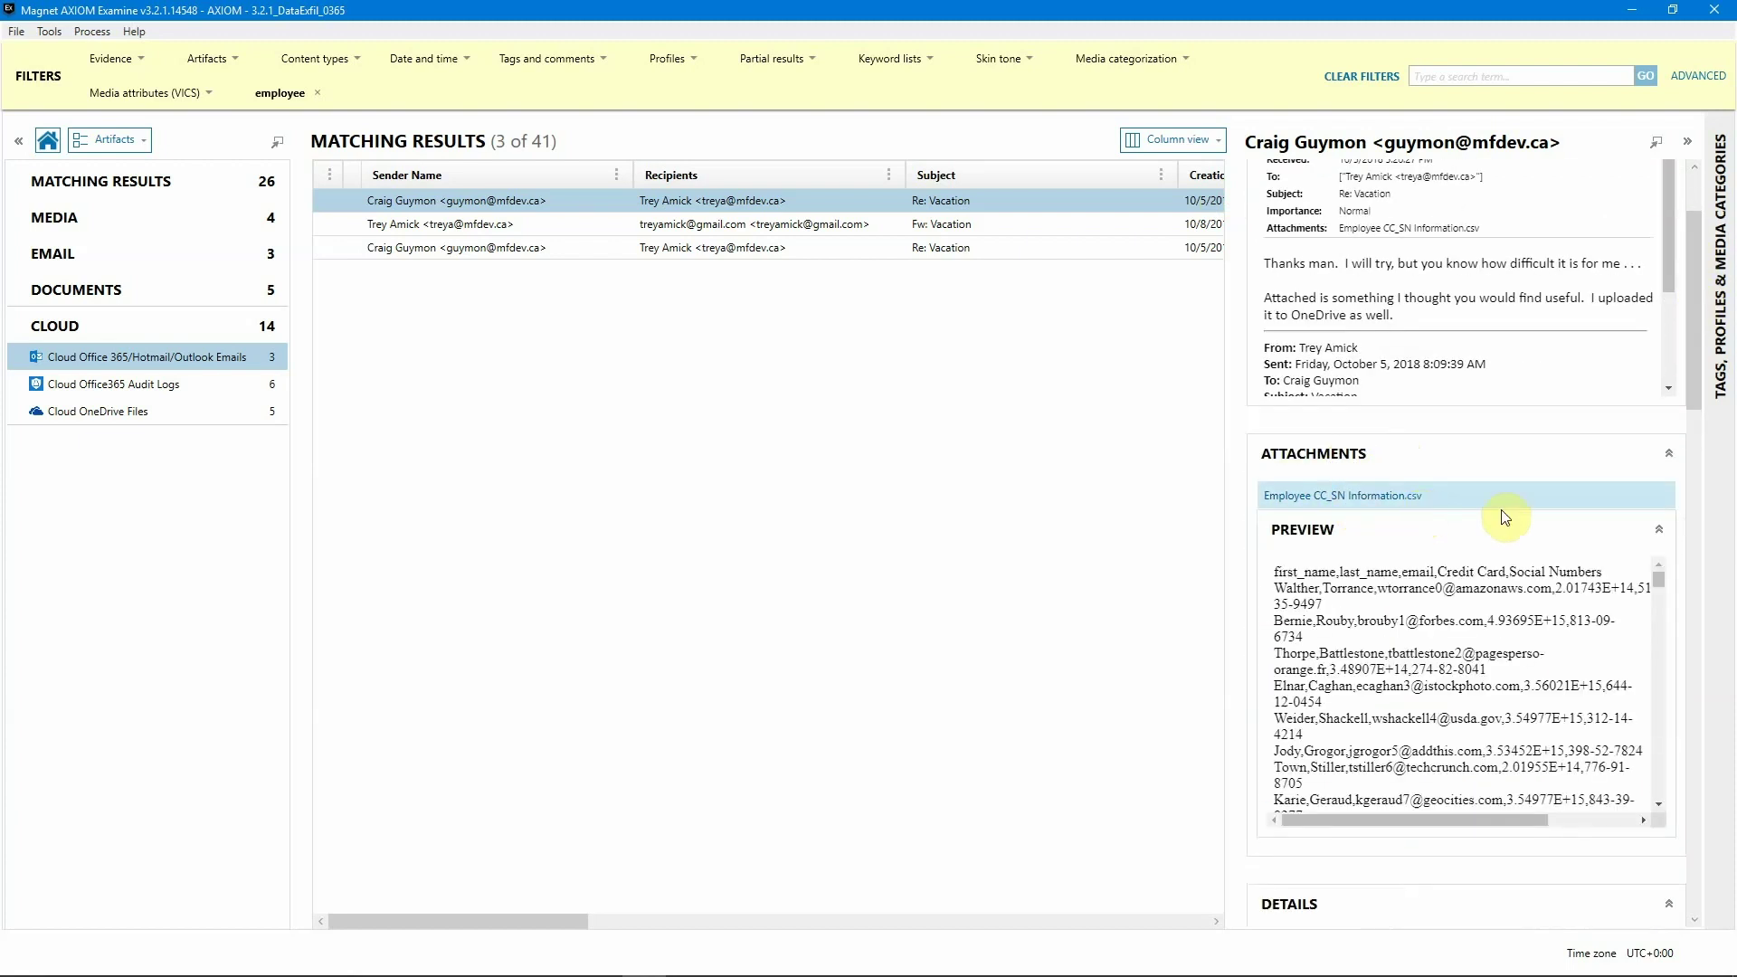
pyautogui.moveTo(1696, 405); pyautogui.dragTo(1697, 751)
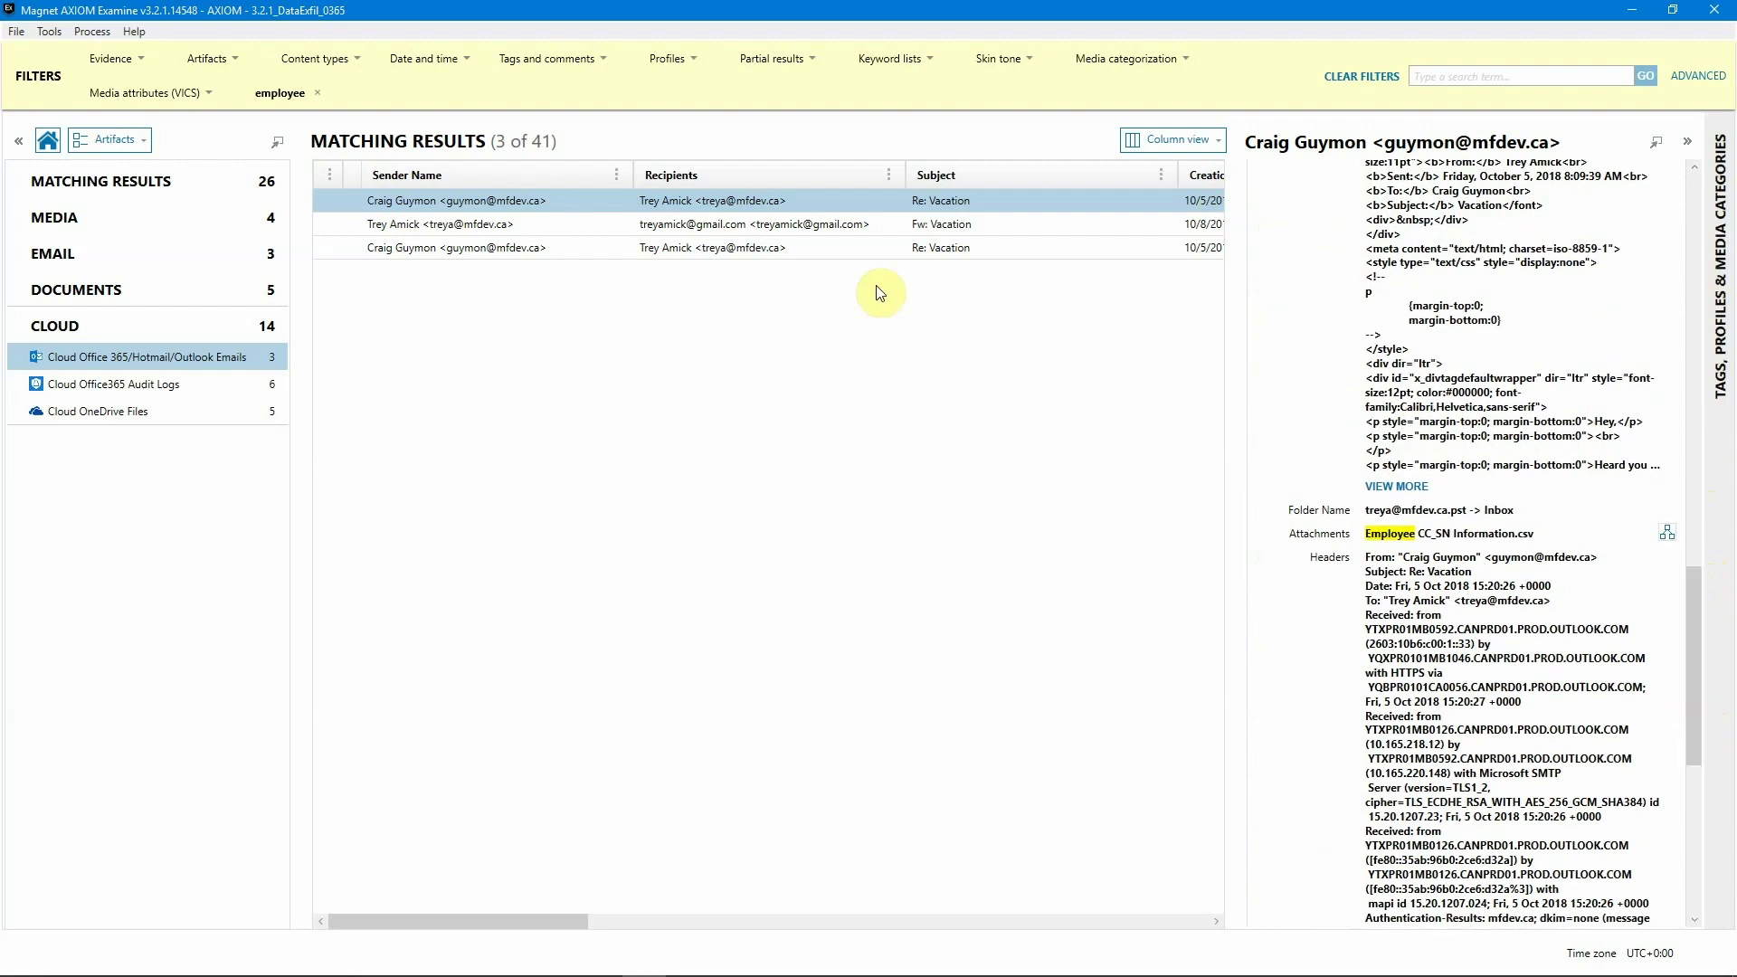
pyautogui.keyDown('shift'); pyautogui.click(667, 222); pyautogui.keyUp('shift')
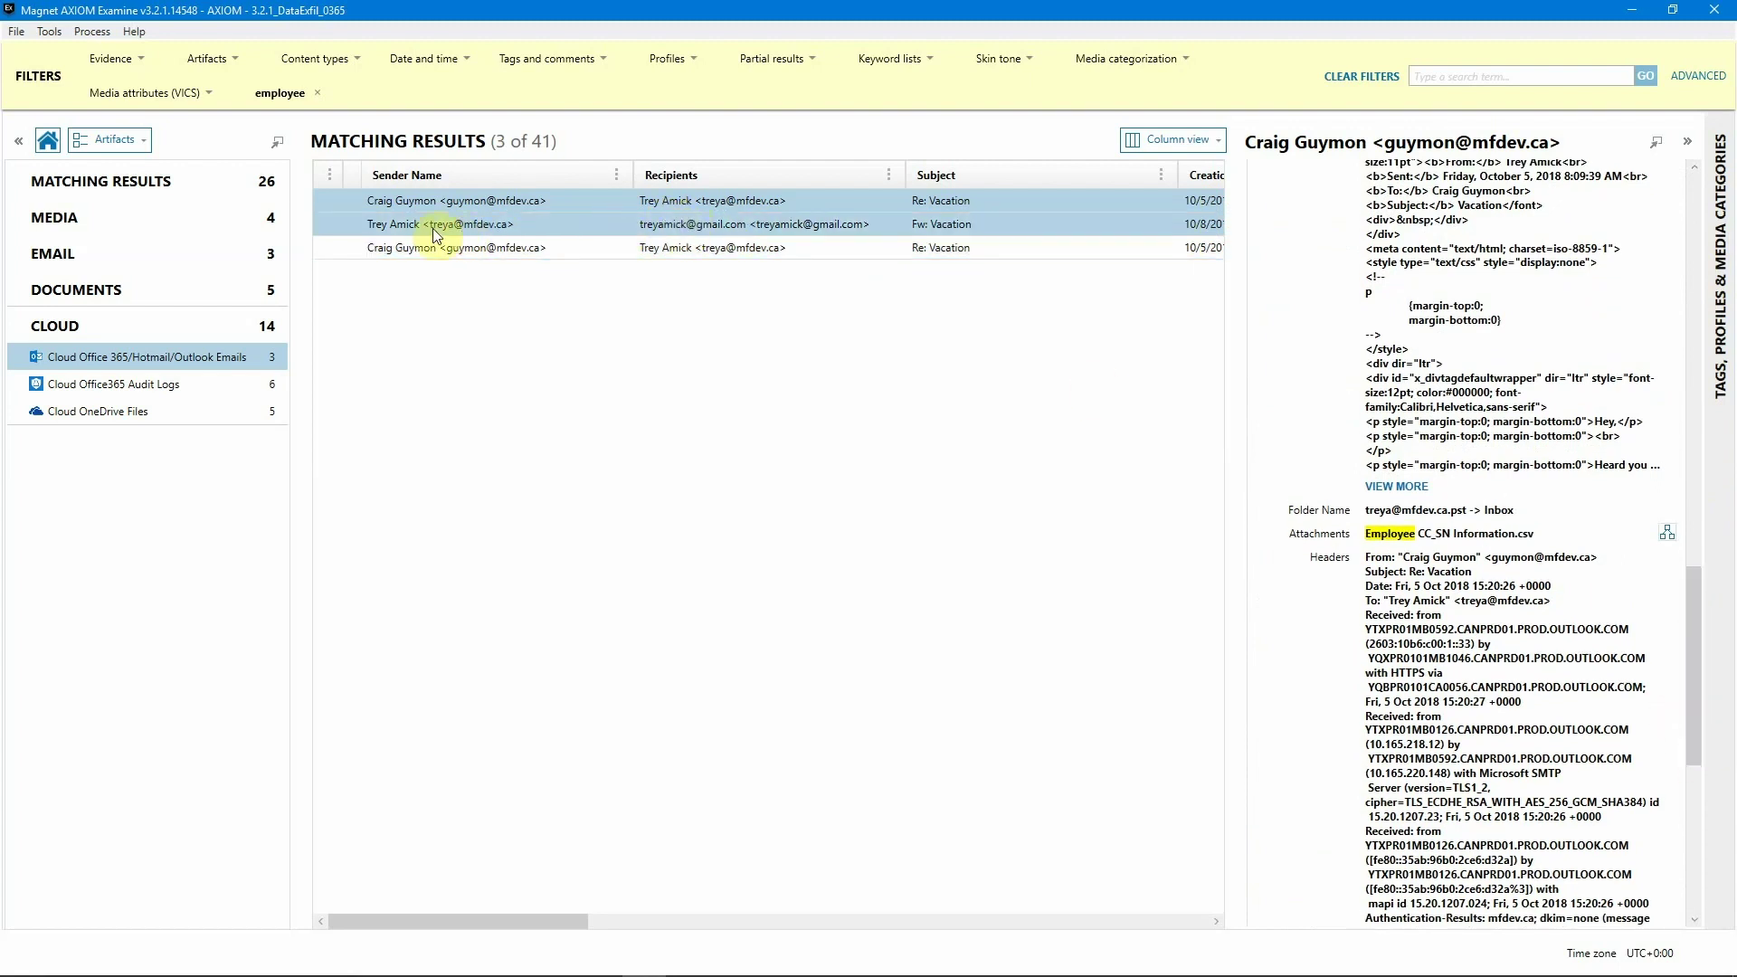
# Step: Select only the Fw: Vacation email, forwarded 10/8/2018 to a Gmail address with the CSV attached
pyautogui.click(732, 224)
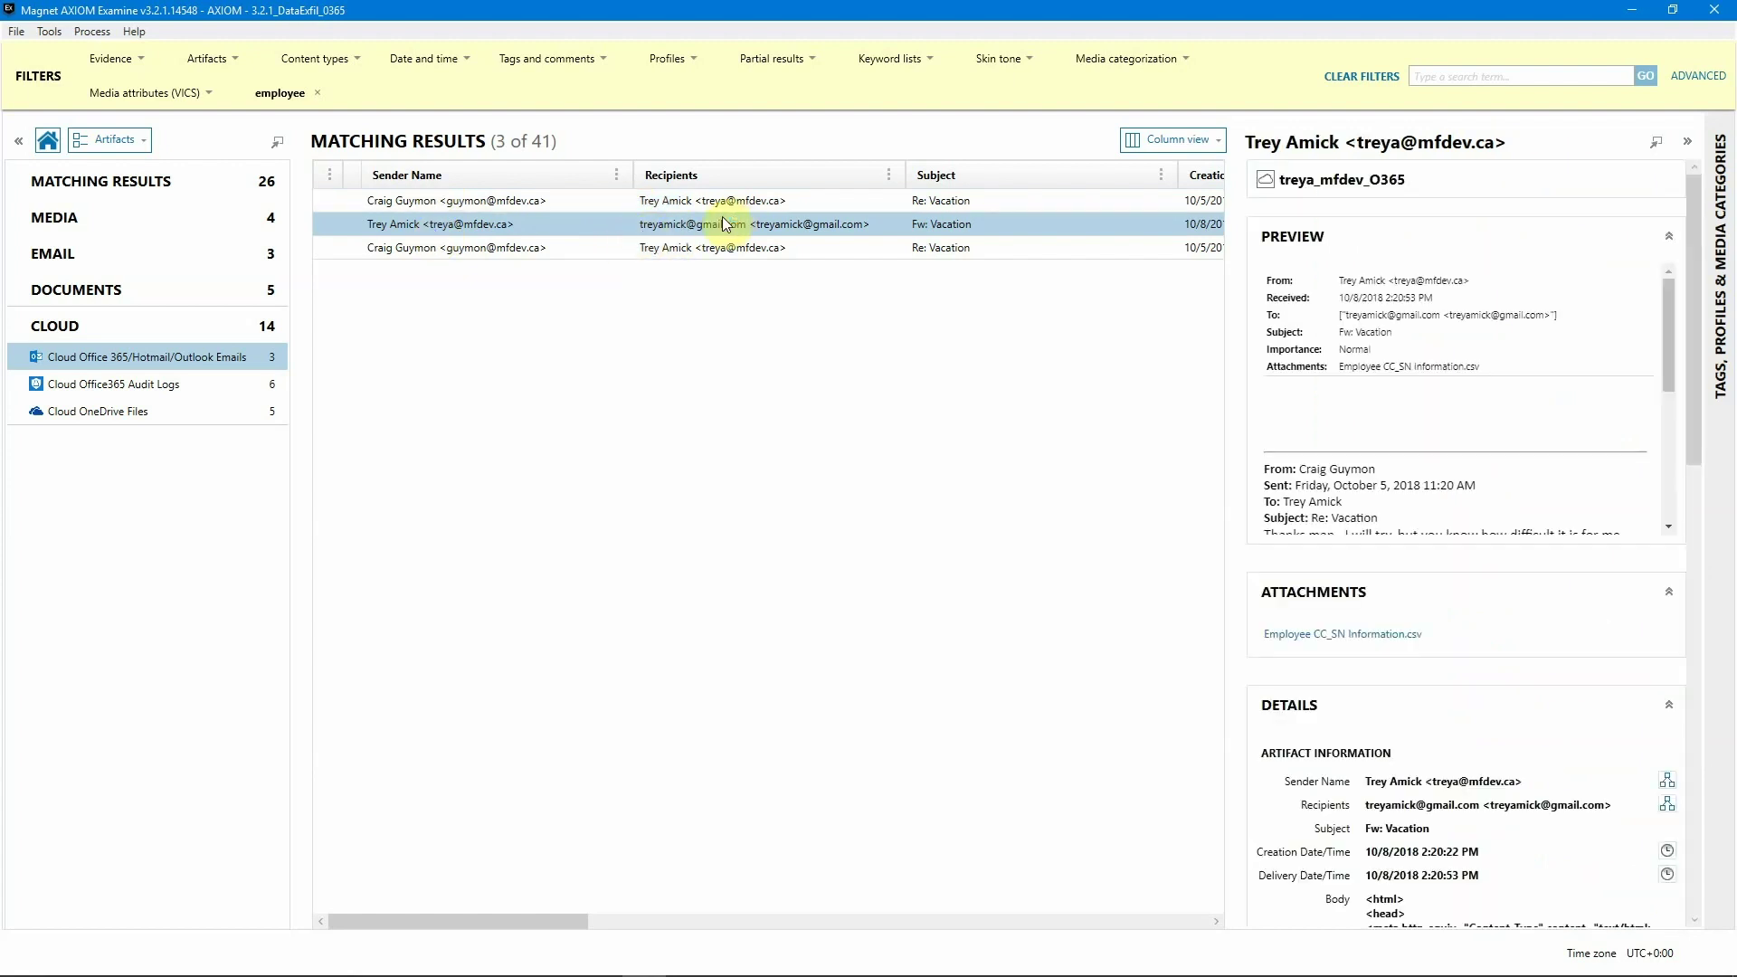